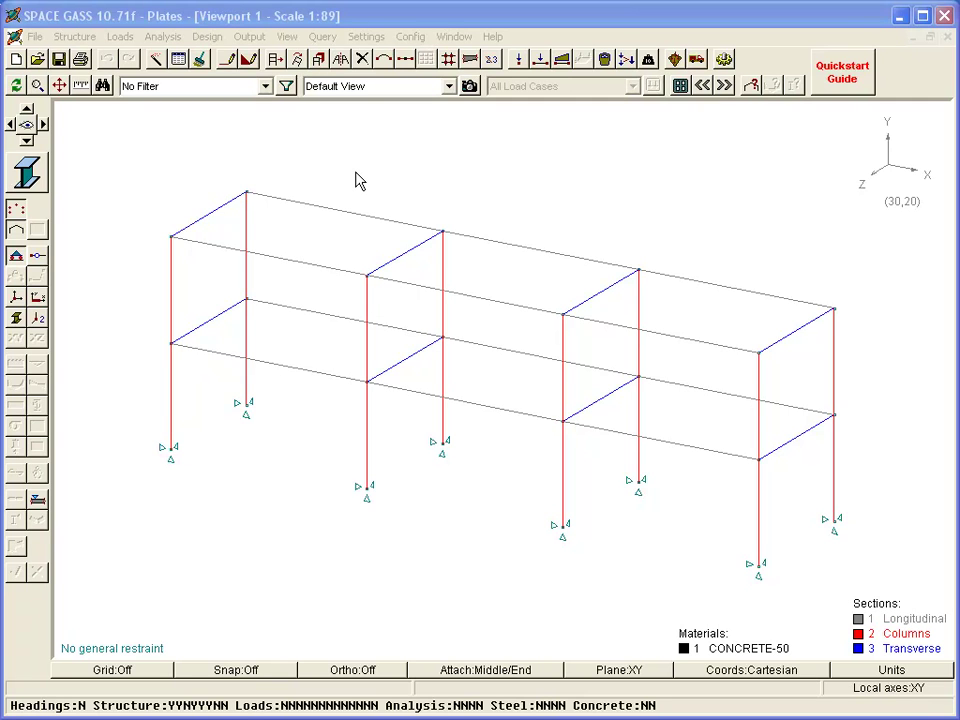
- Draw a 150 mm thick quadrilateral plate over the lower floor's first bay, the one nearest the origin
{"action": "left_click", "coordinate": [250, 59]}
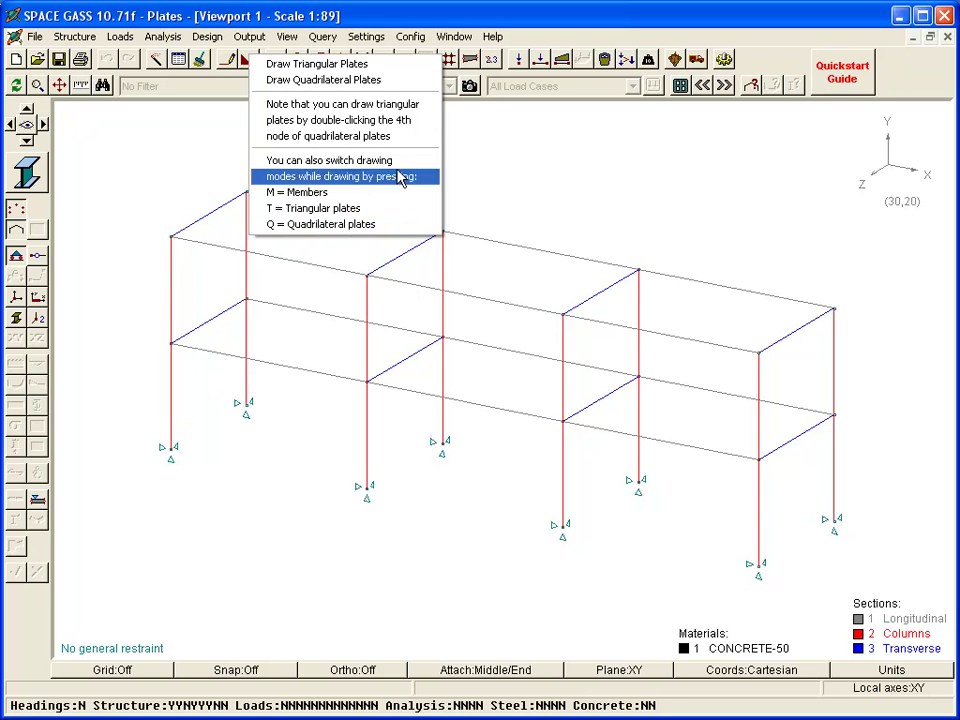
{"action": "left_click", "coordinate": [400, 80]}
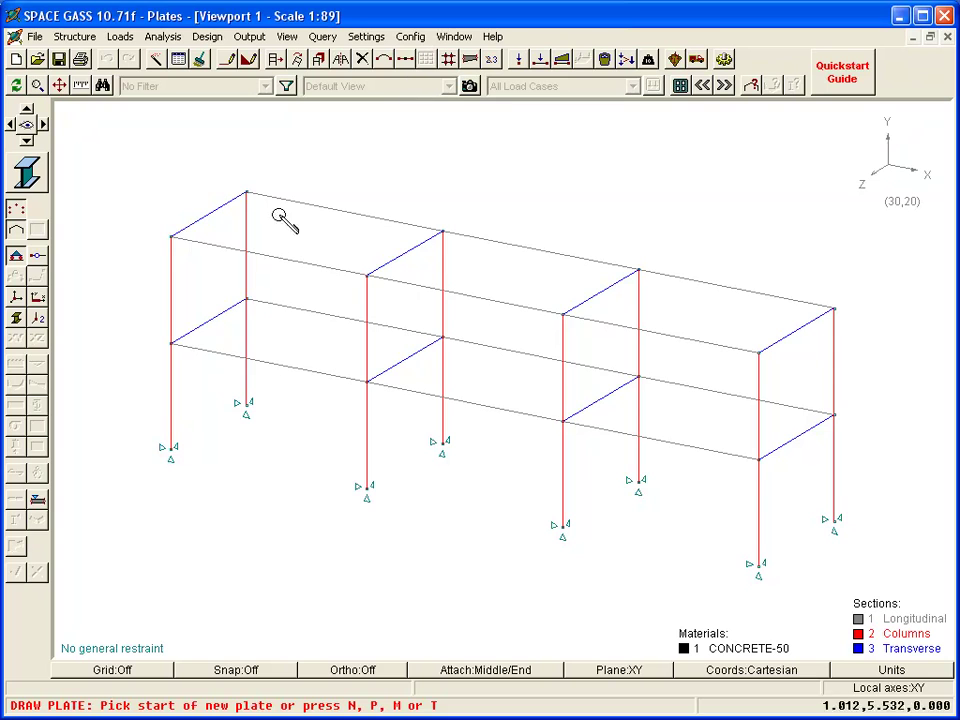
{"action": "left_click", "coordinate": [173, 342]}
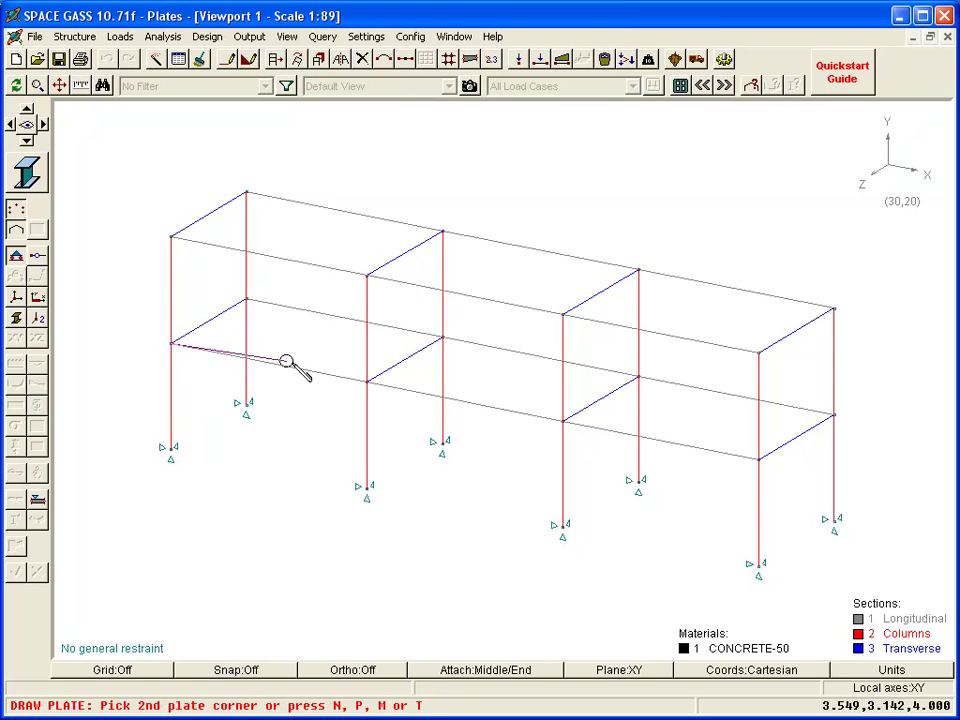
{"action": "left_click", "coordinate": [367, 382]}
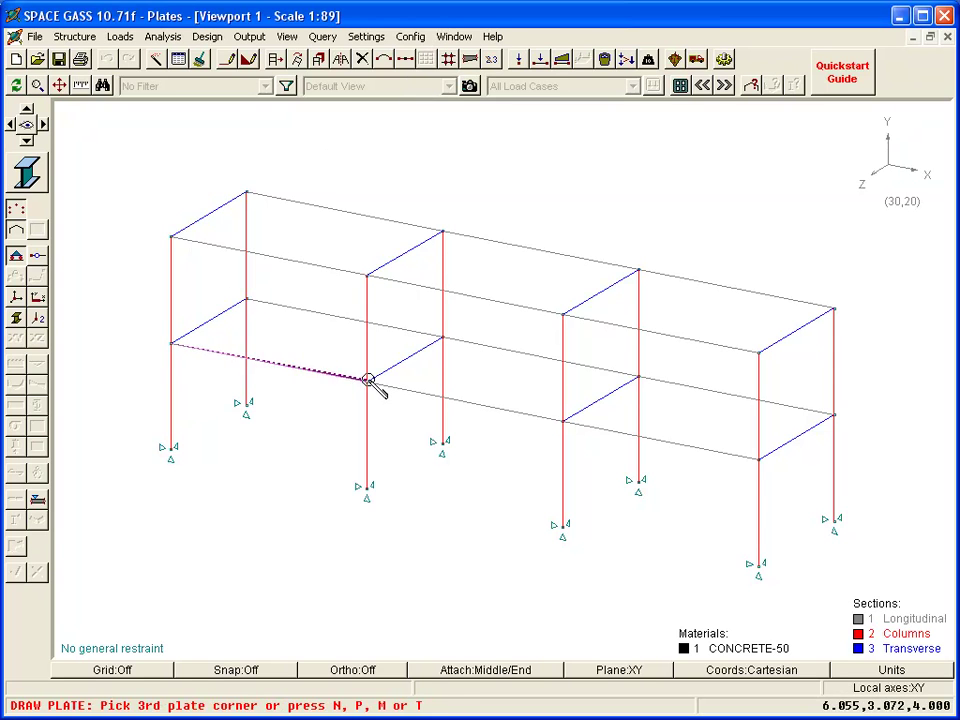
{"action": "left_click", "coordinate": [442, 337]}
{"action": "left_click", "coordinate": [246, 300]}
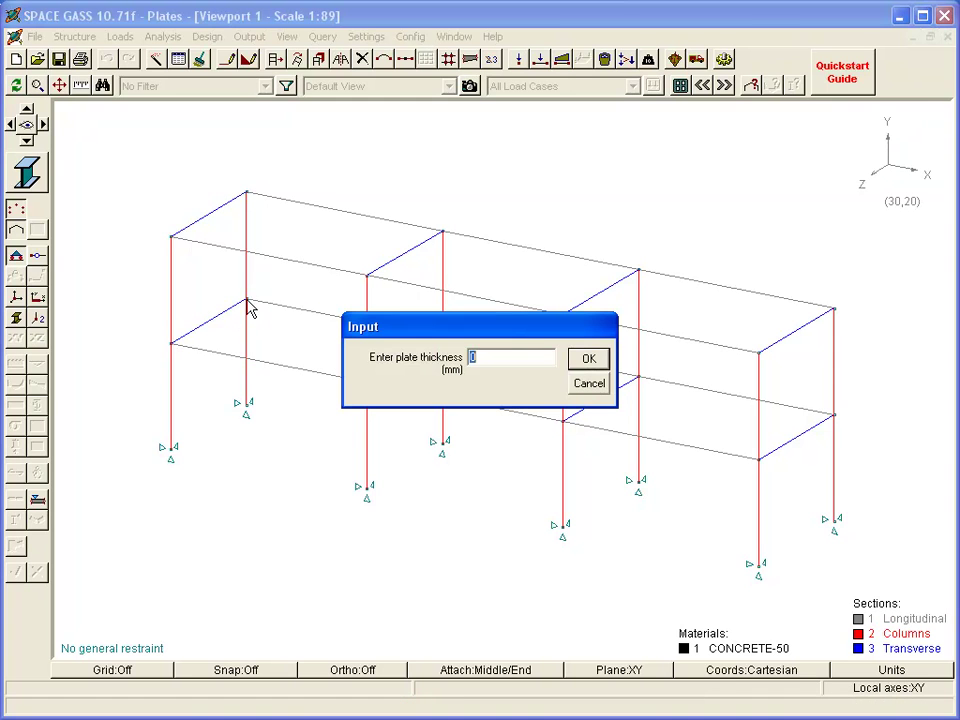
{"action": "type", "text": "150"}
{"action": "key", "text": "Return"}
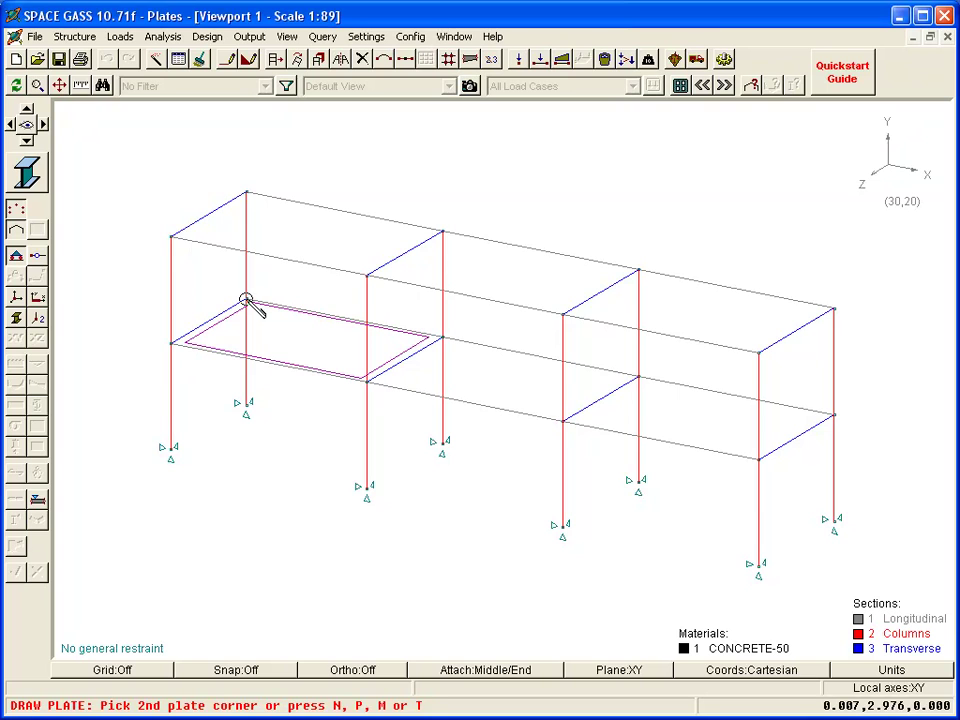
{"action": "key", "text": "Escape"}
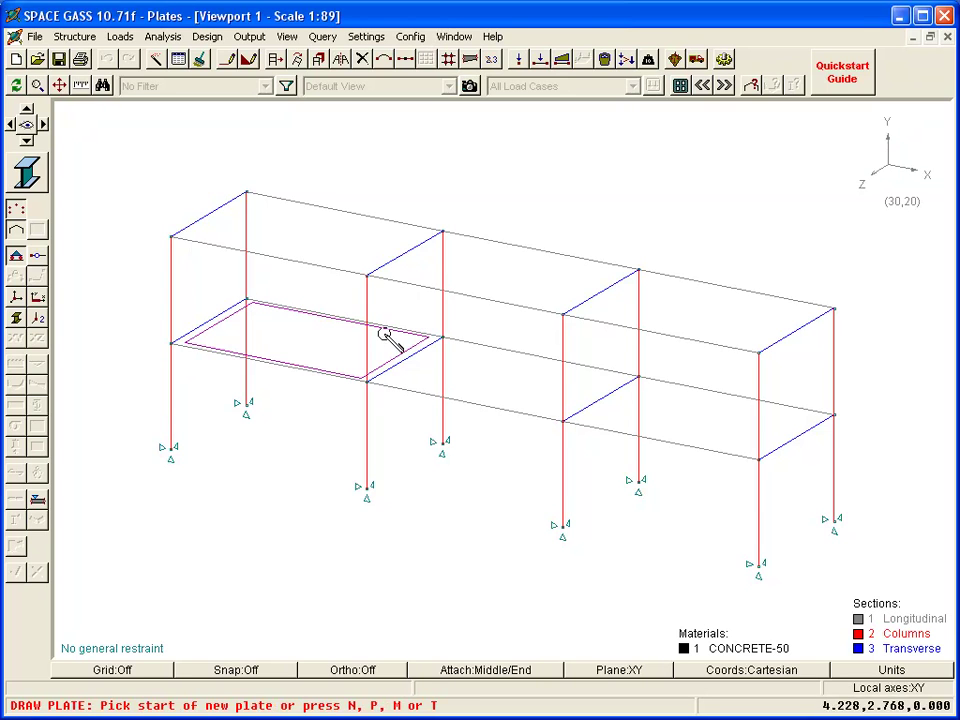
- Draw a quadrilateral plate between the four corner nodes of the lower floor's middle bay
{"action": "left_click", "coordinate": [442, 338]}
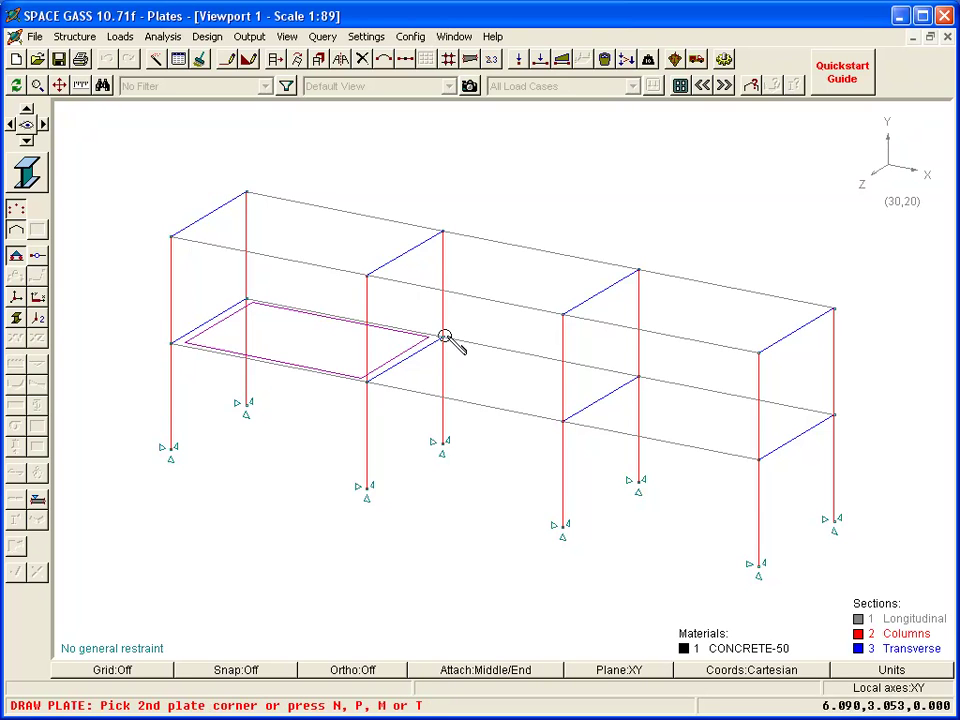
{"action": "left_click", "coordinate": [638, 377]}
{"action": "left_click", "coordinate": [562, 420]}
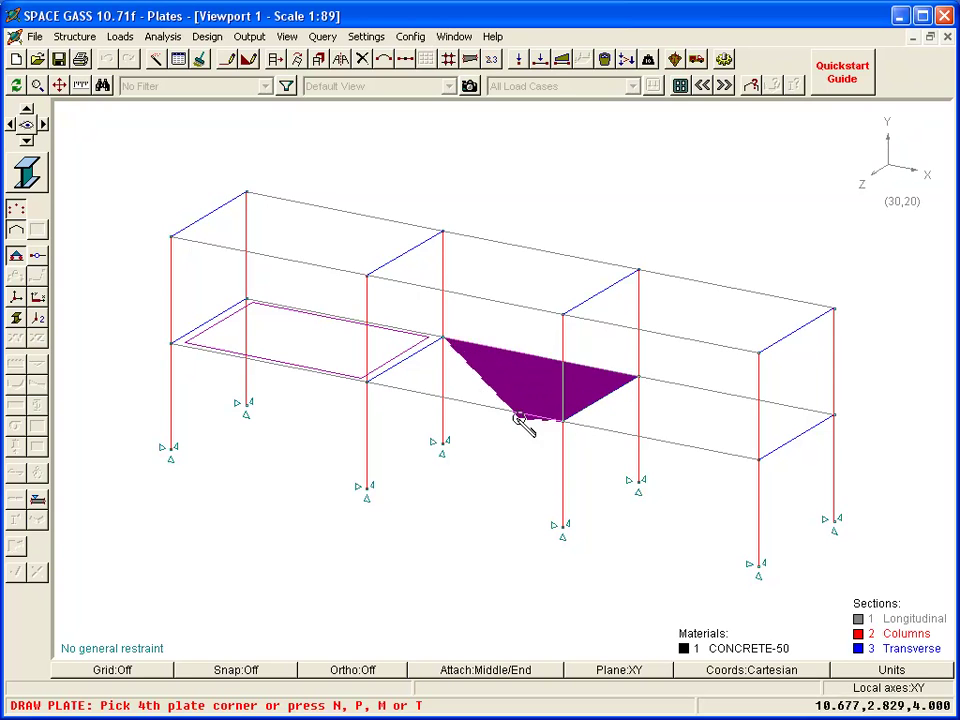
{"action": "left_click", "coordinate": [366, 381]}
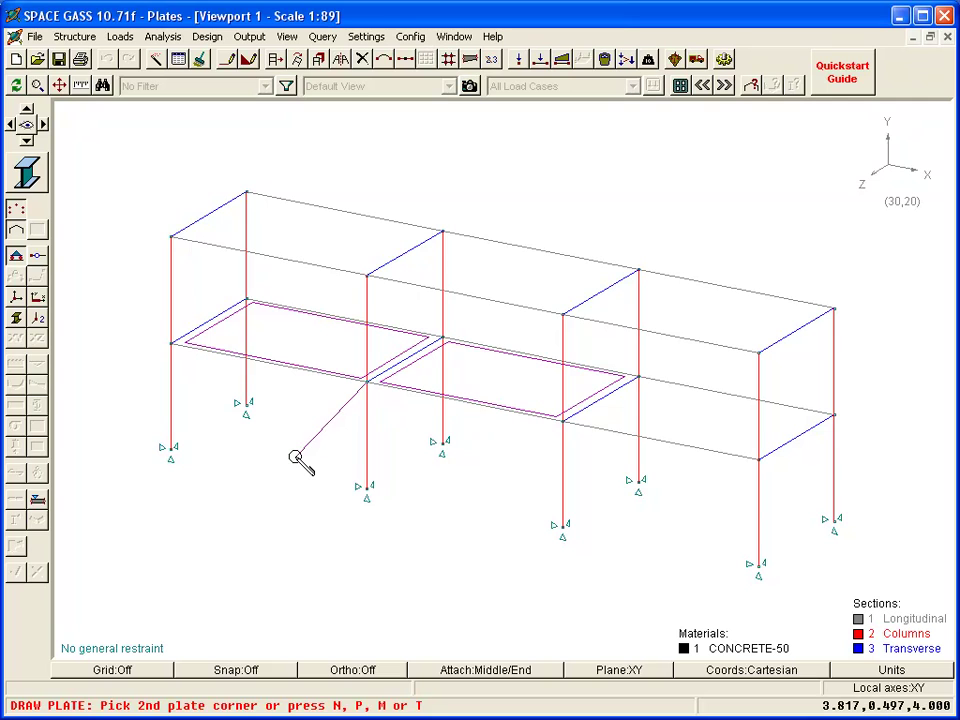
{"action": "key", "text": "Escape"}
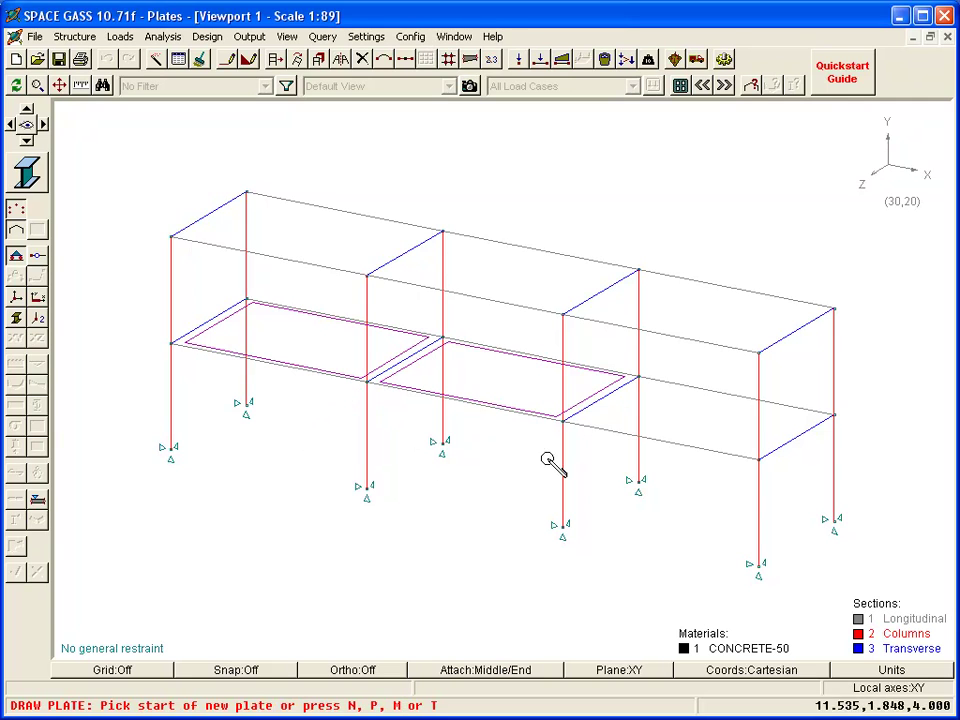
- Draw a quadrilateral plate over the lower floor's last bay along X and finish plate drawing
{"action": "left_click", "coordinate": [757, 460]}
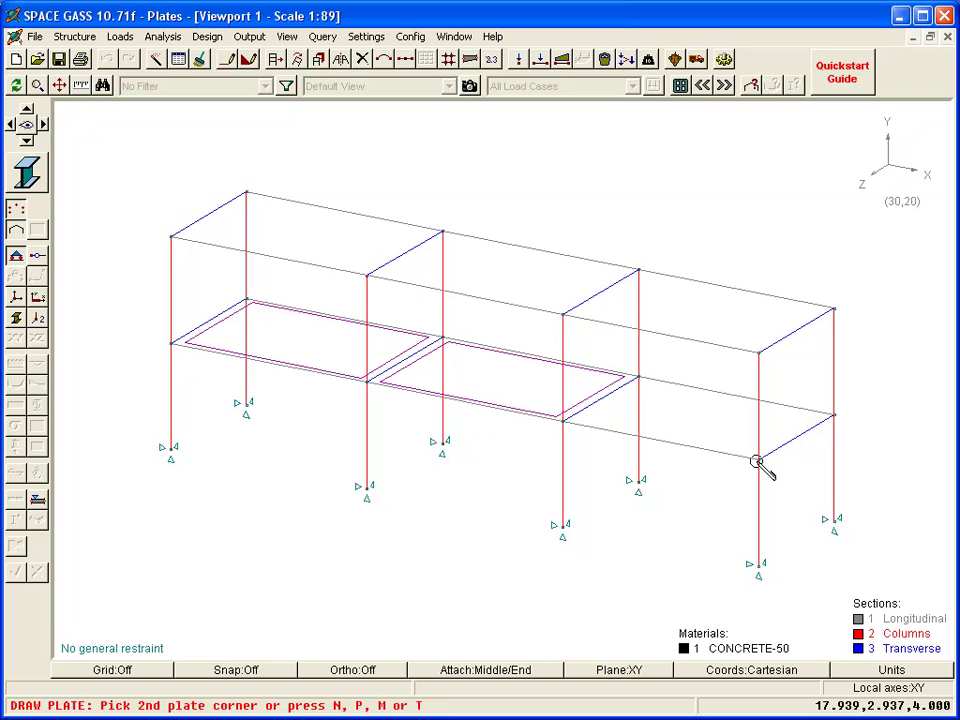
{"action": "left_click", "coordinate": [834, 414]}
{"action": "left_click", "coordinate": [638, 378]}
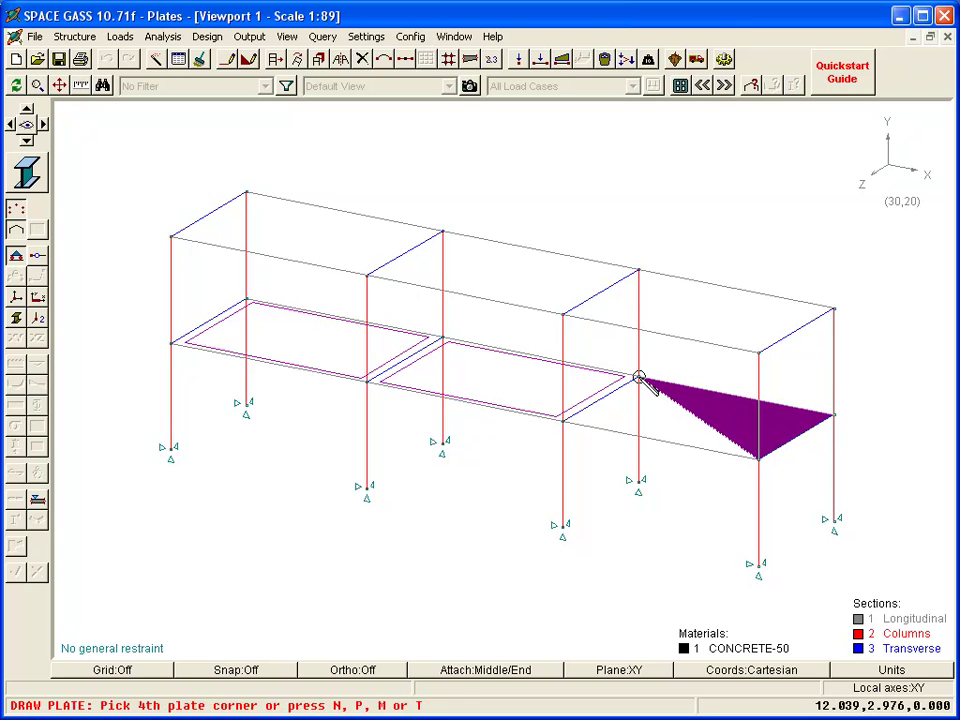
{"action": "left_click", "coordinate": [564, 420]}
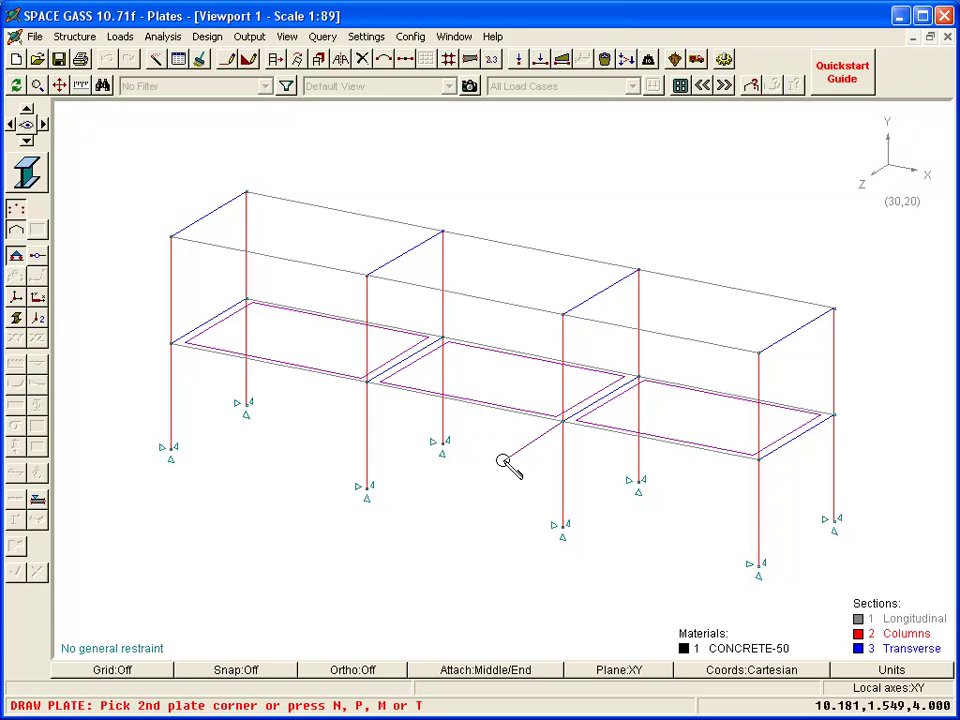
{"action": "key", "text": "Escape"}
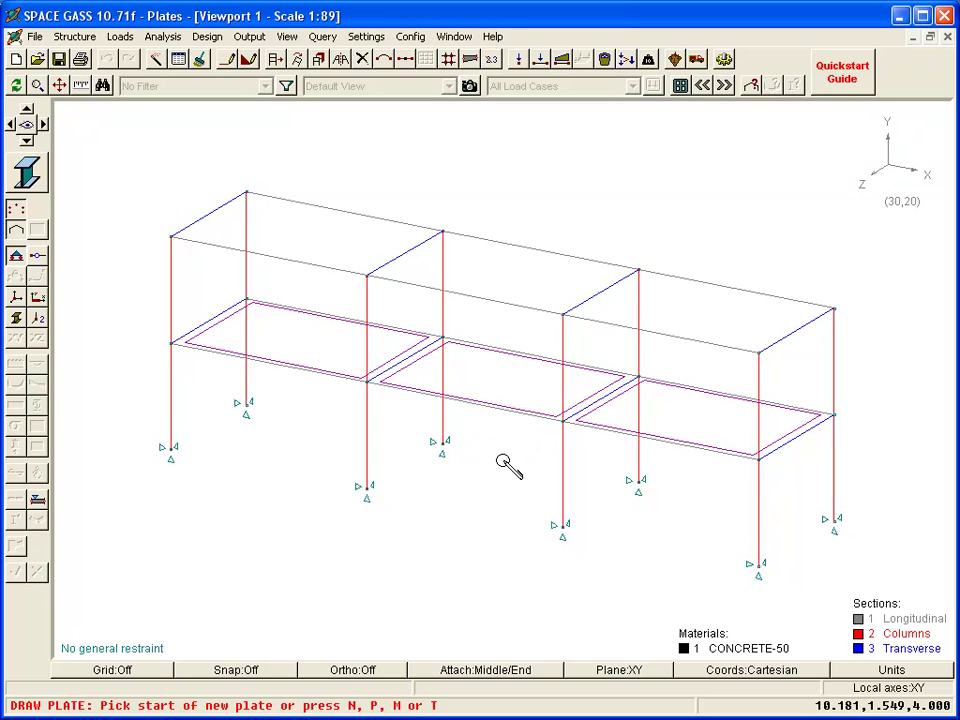
{"action": "key", "text": "Escape"}
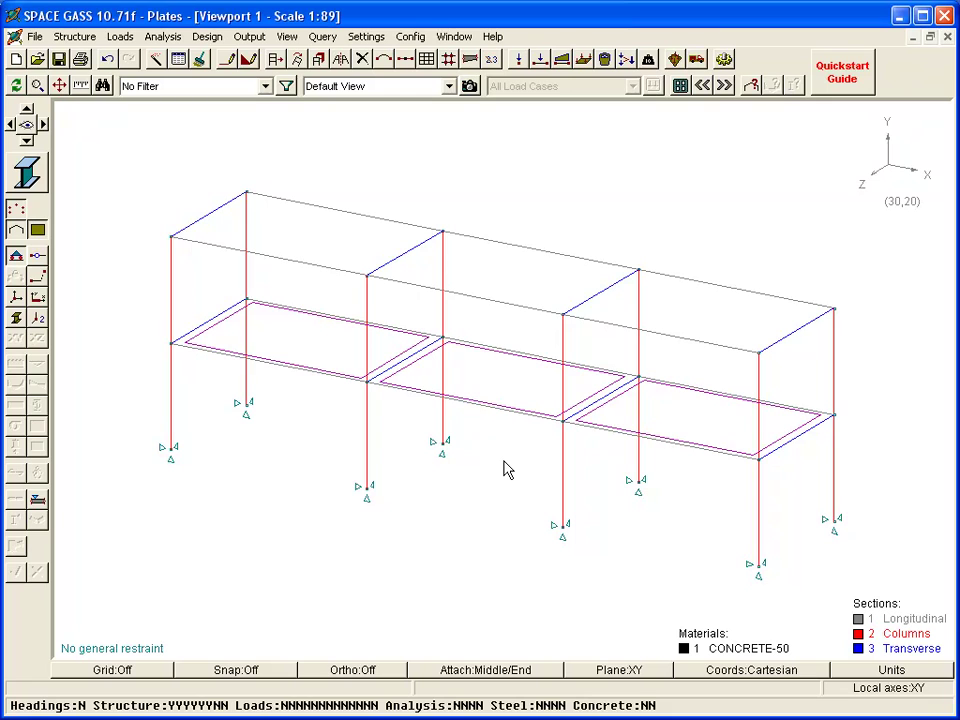
- Copy the three lower-floor plates along a line from a lower-floor node to the upper-floor node above it, making 1 extra copy
{"action": "left_click", "coordinate": [690, 425]}
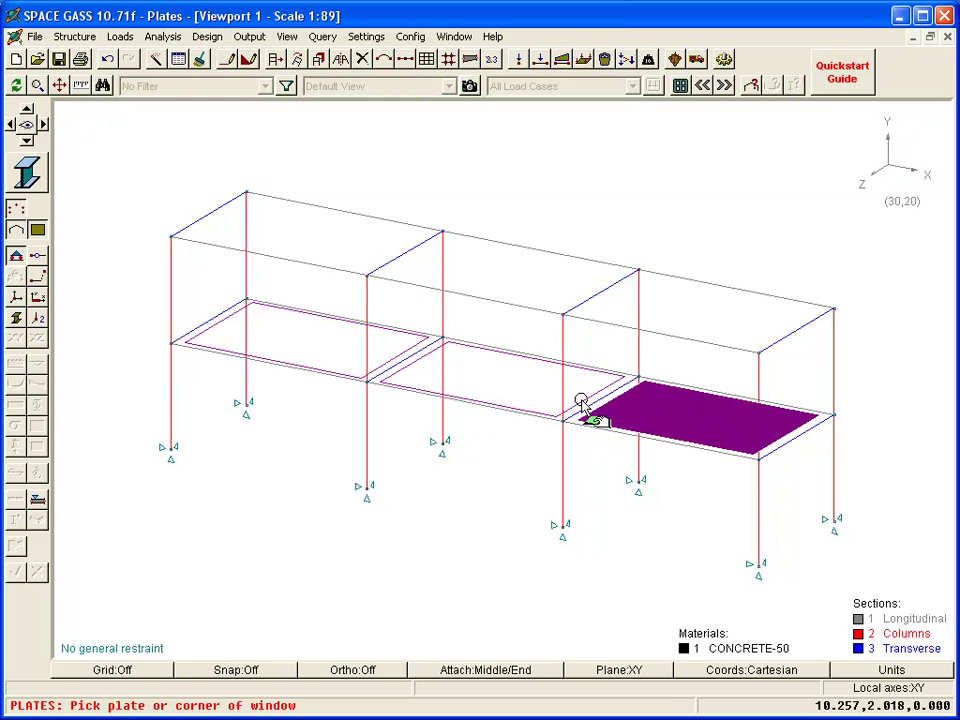
{"action": "left_click", "coordinate": [520, 391]}
{"action": "left_click", "coordinate": [326, 349]}
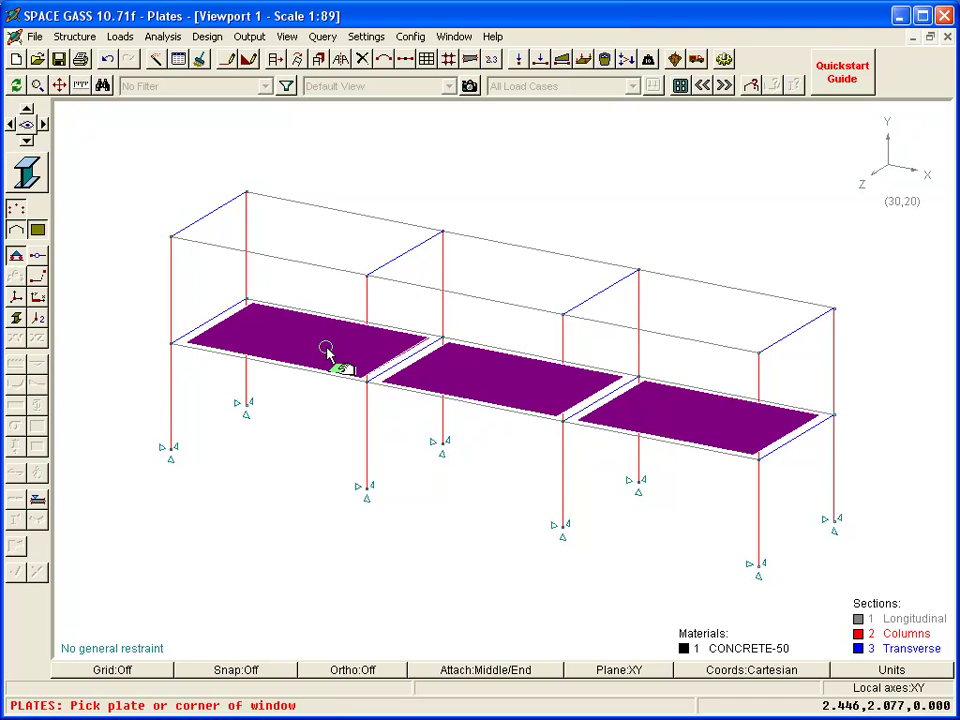
{"action": "right_click", "coordinate": [328, 354]}
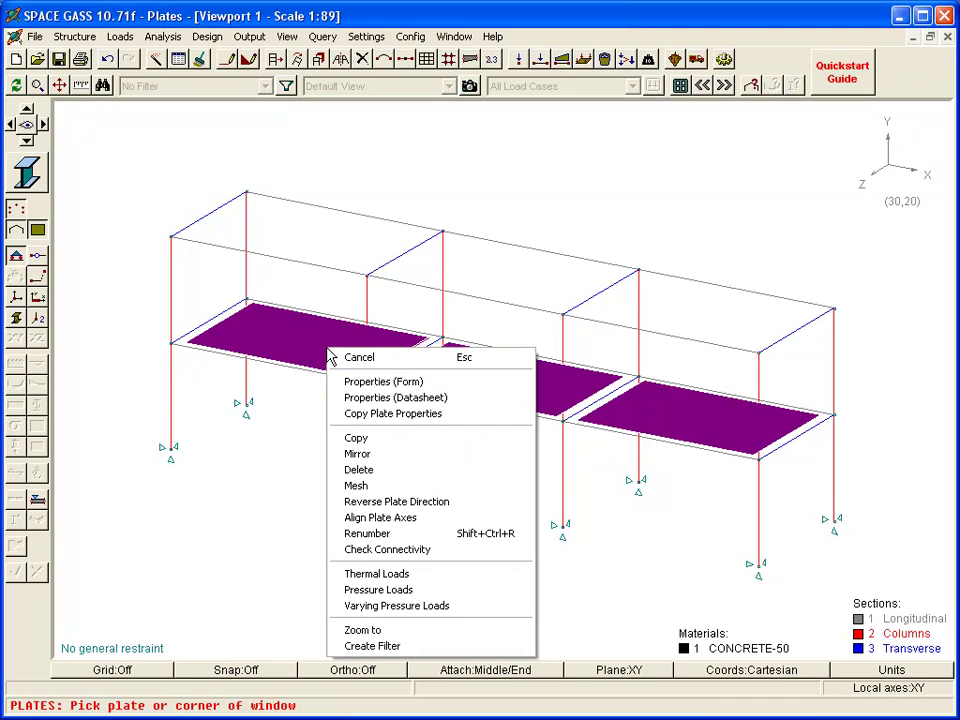
{"action": "left_click", "coordinate": [356, 438]}
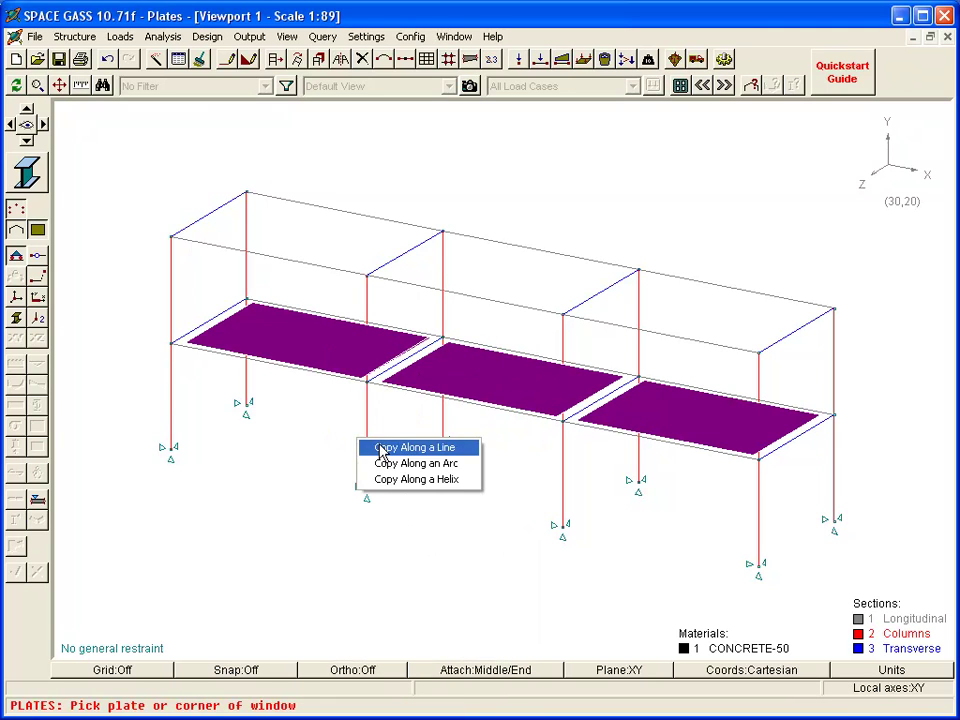
{"action": "left_click", "coordinate": [381, 448]}
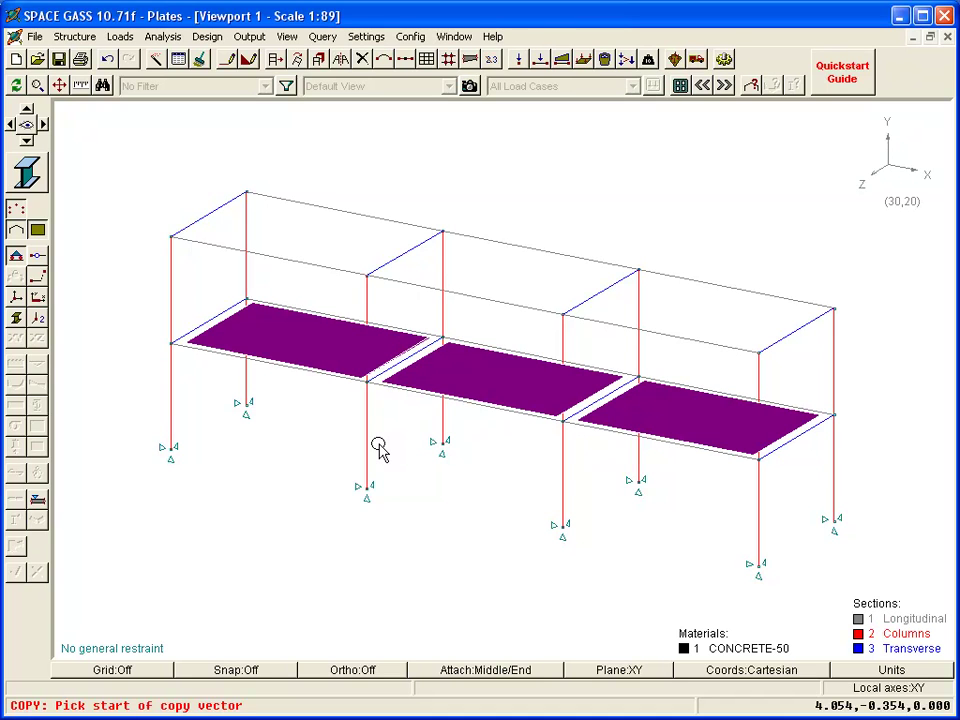
{"action": "left_click", "coordinate": [368, 382]}
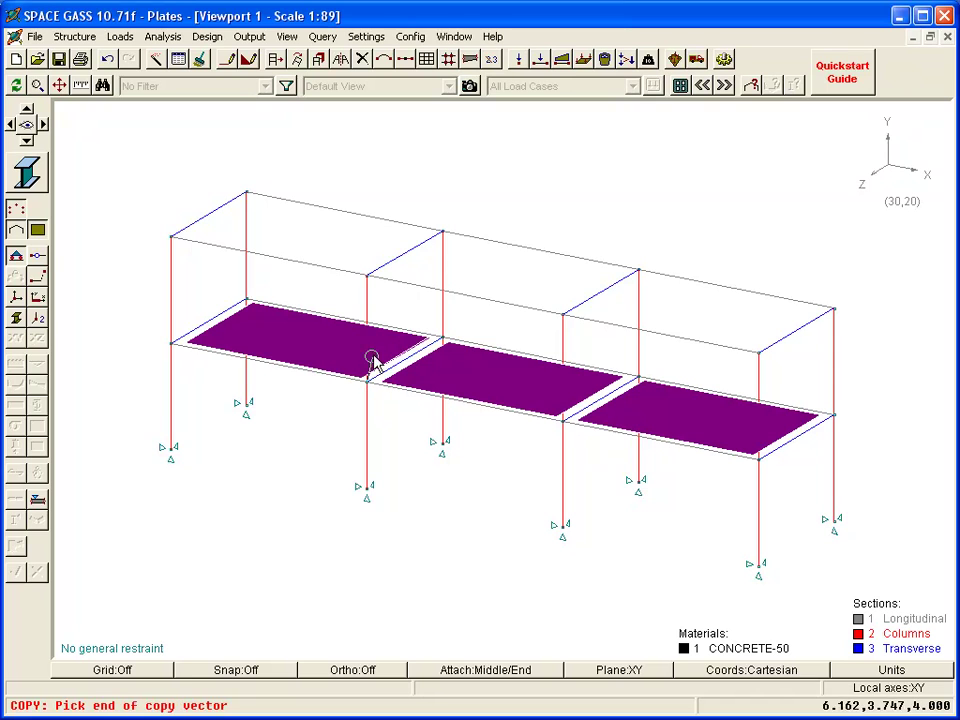
{"action": "left_click", "coordinate": [368, 277]}
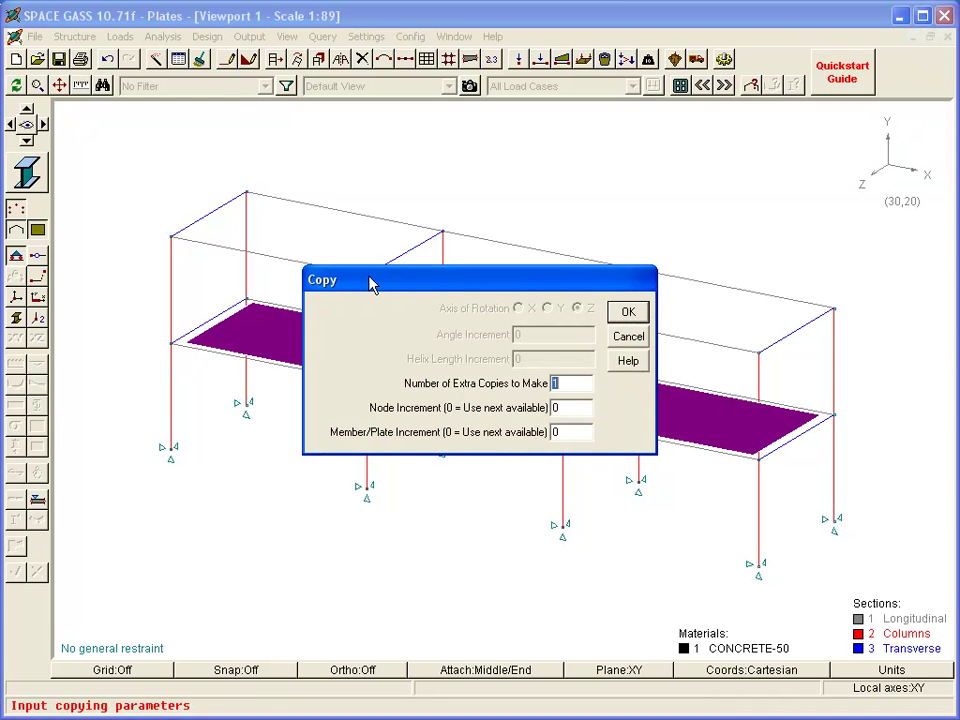
{"action": "left_click", "coordinate": [622, 313]}
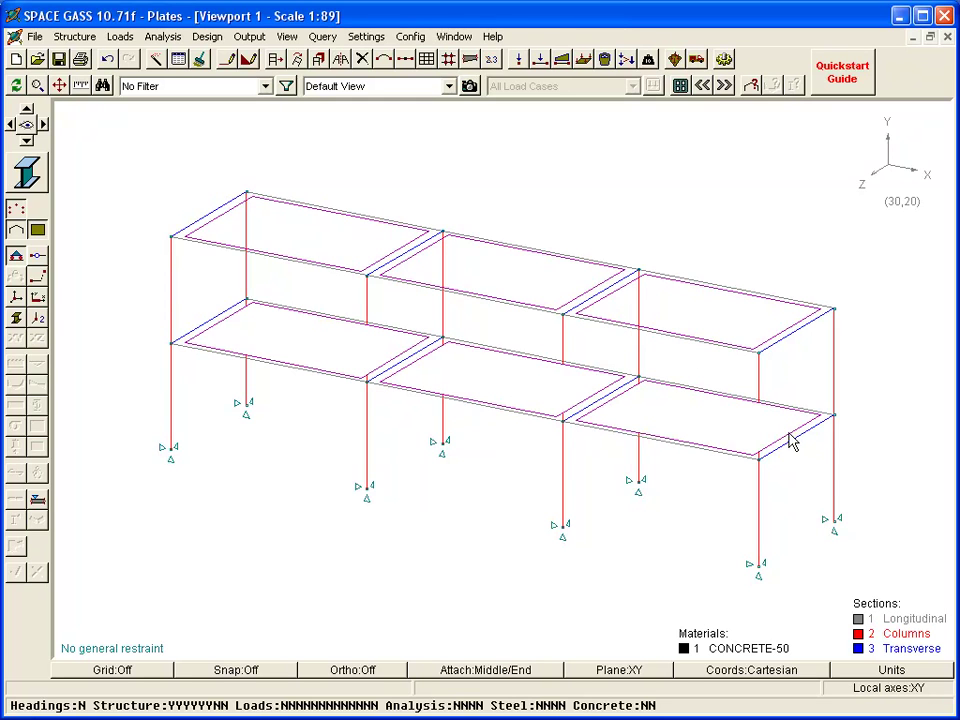
- Mesh all plates on both floors into parts no smaller than 1 m using Method 1, splitting members along the plate edges
{"action": "left_click", "coordinate": [862, 481]}
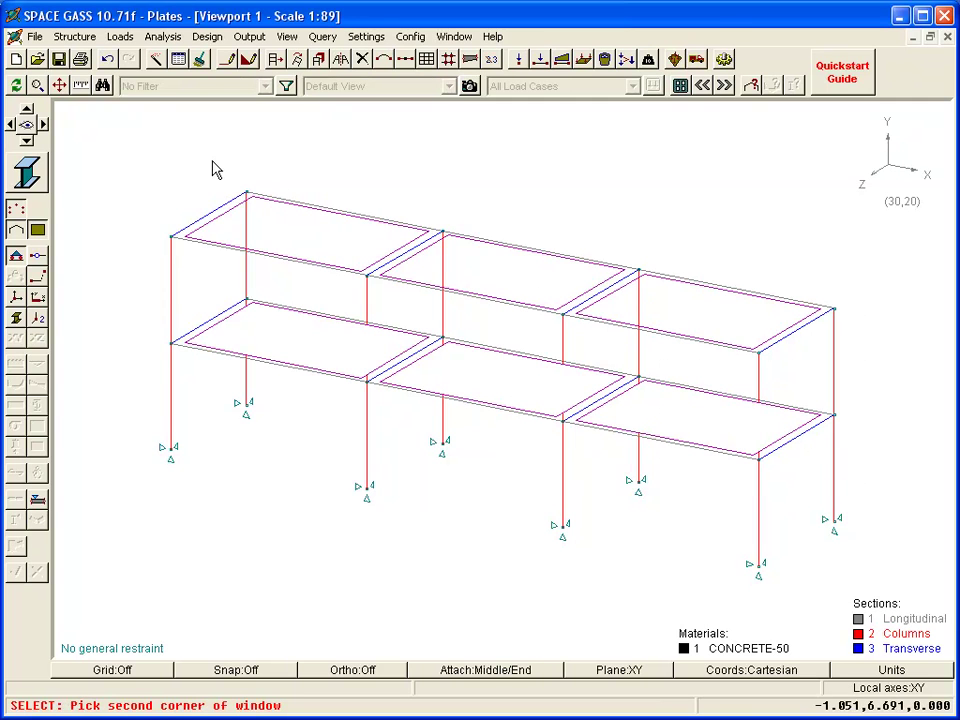
{"action": "left_click", "coordinate": [157, 147]}
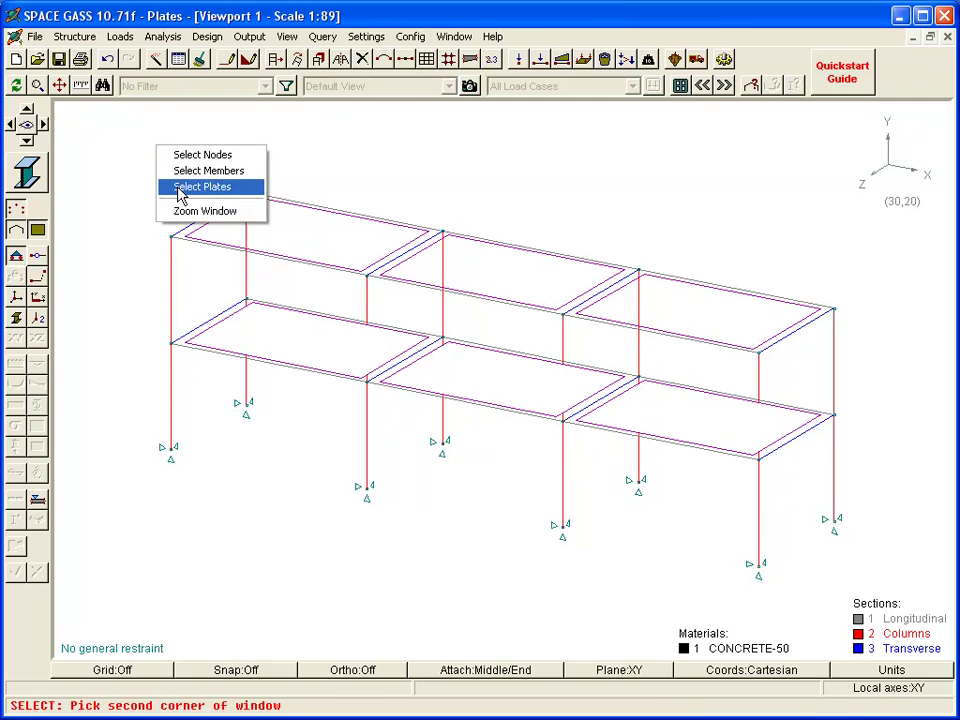
{"action": "left_click", "coordinate": [178, 187]}
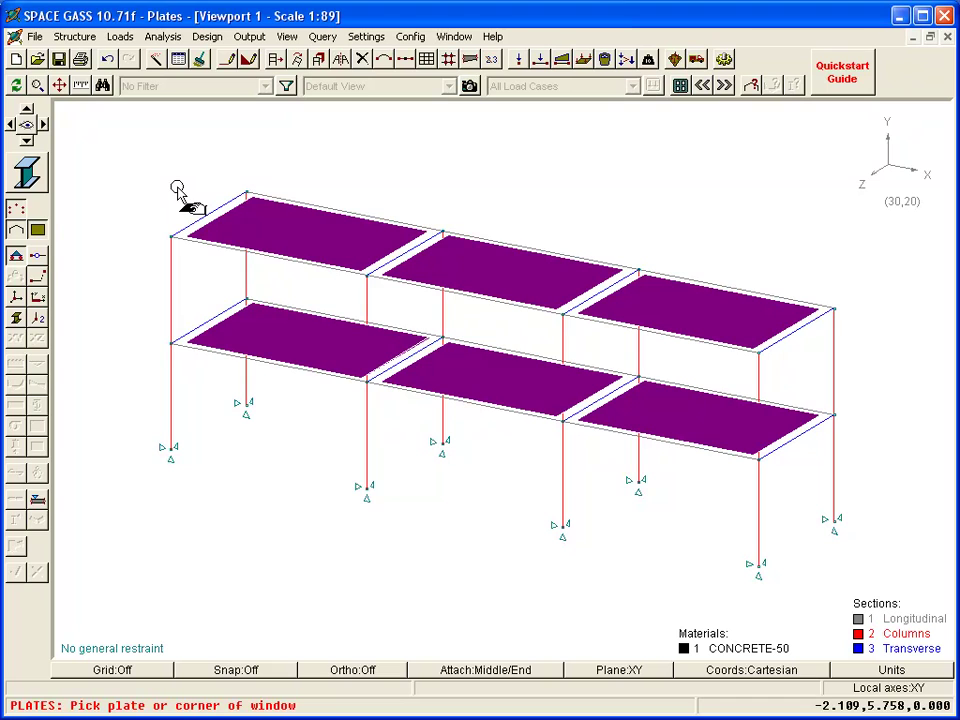
{"action": "right_click", "coordinate": [177, 189]}
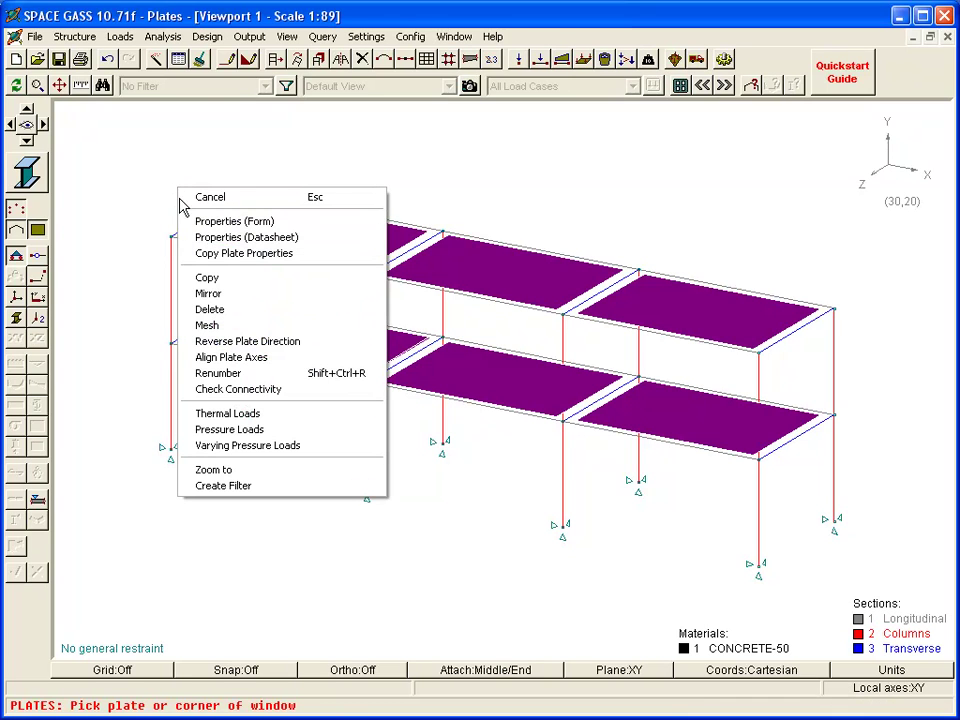
{"action": "left_click", "coordinate": [207, 325]}
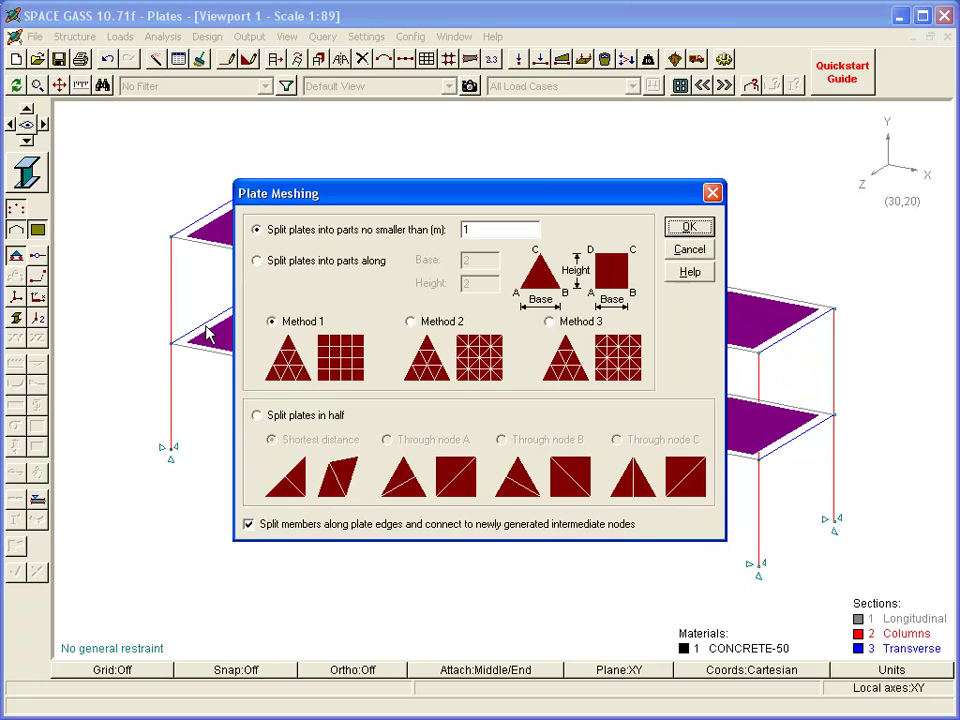
{"action": "double_click", "coordinate": [483, 230]}
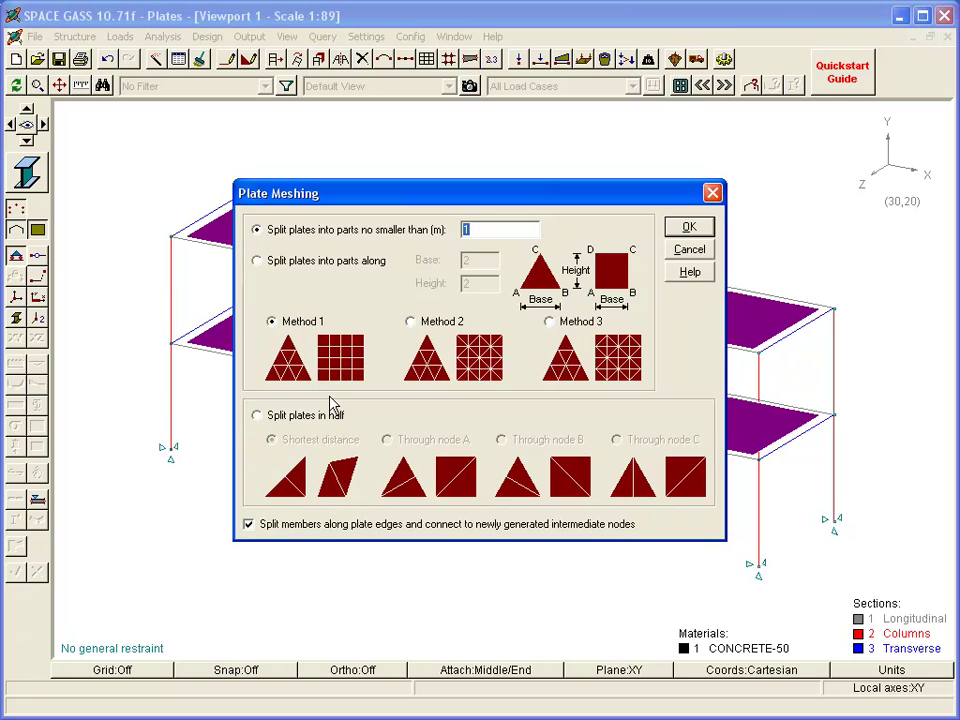
{"action": "left_click", "coordinate": [250, 526]}
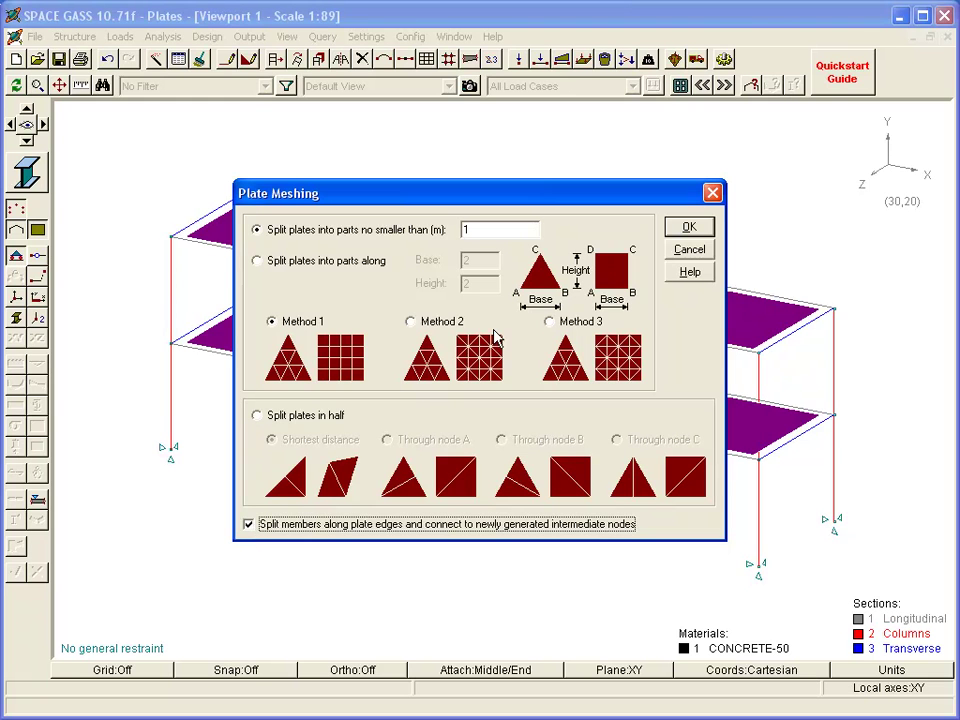
{"action": "left_click", "coordinate": [689, 229]}
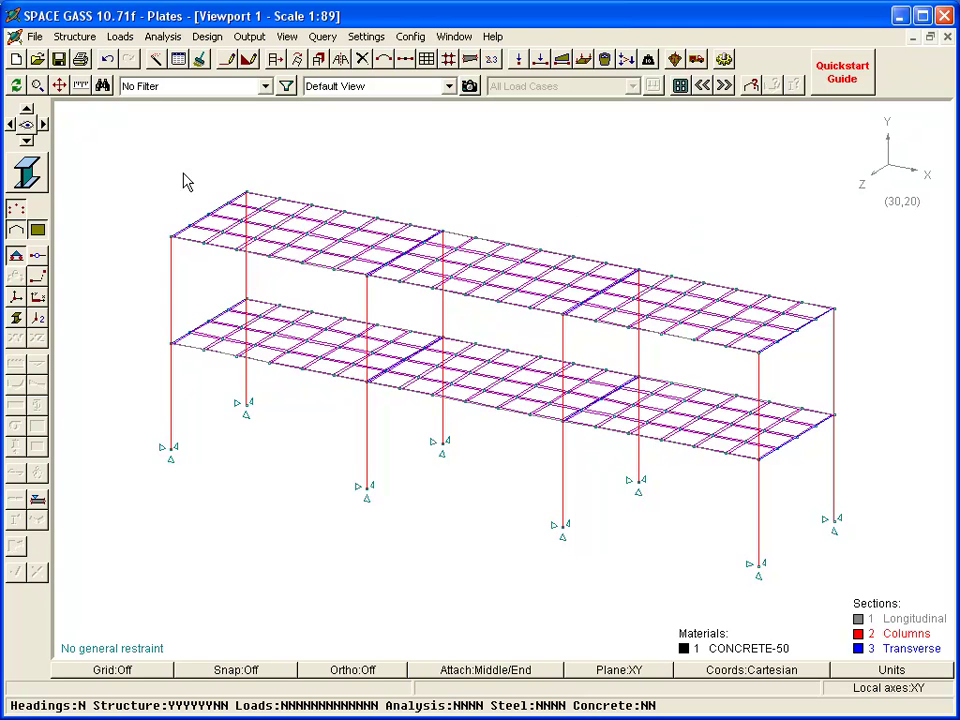
- Show the structure in the 3D renderer and turn on the display of plate edges
{"action": "left_click", "coordinate": [27, 172]}
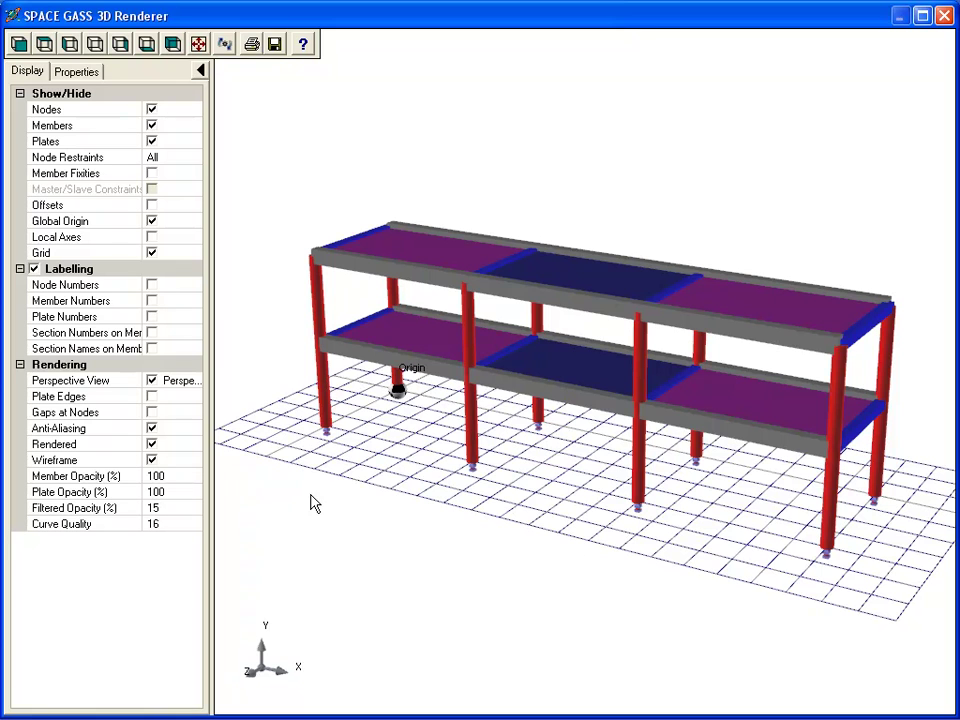
{"action": "scroll", "coordinate": [658, 402], "scroll_direction": "up", "scroll_amount": 5}
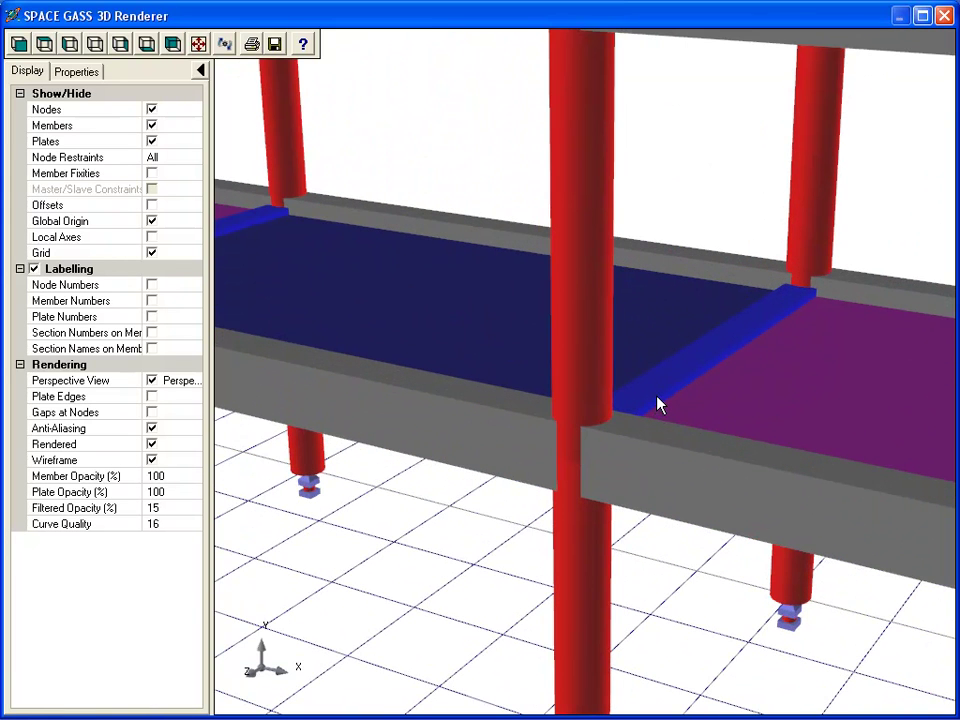
{"action": "left_click", "coordinate": [152, 397]}
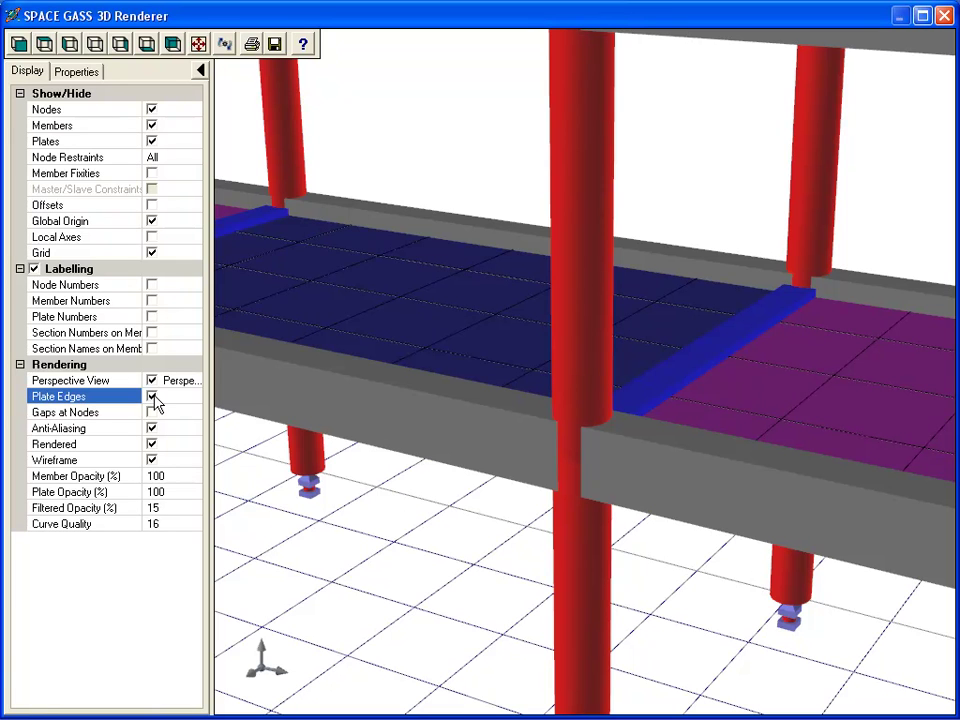
- Turn on gaps at nodes and lower the member opacity to about 38% to inspect the beam and plate alignment, closing the renderer when done
{"action": "left_click", "coordinate": [151, 415]}
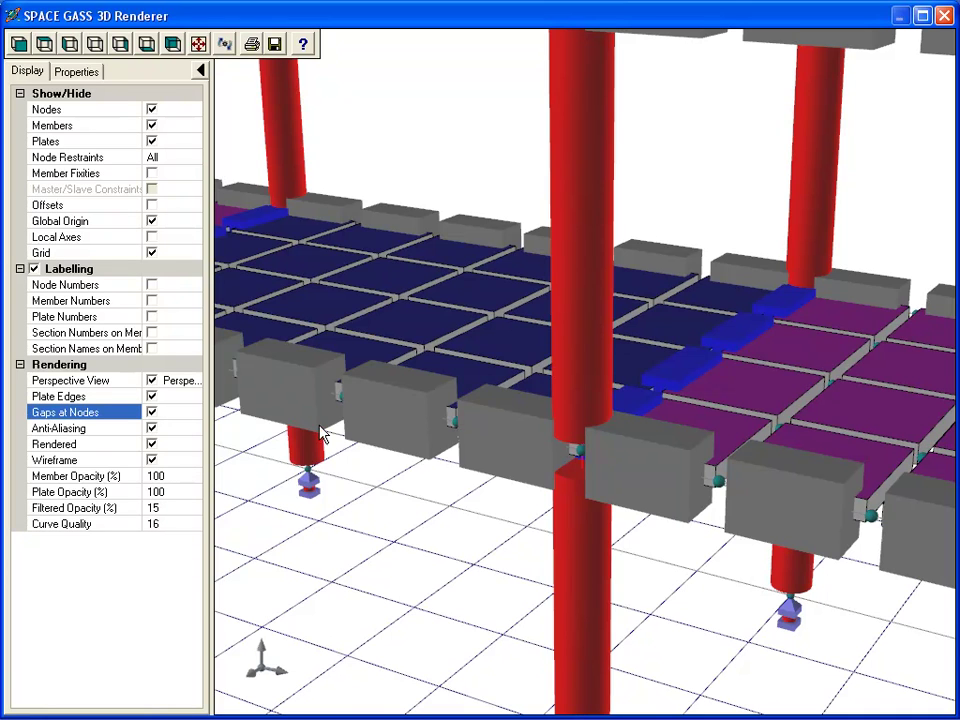
{"action": "left_click_drag", "start_coordinate": [585, 399], "coordinate": [609, 374]}
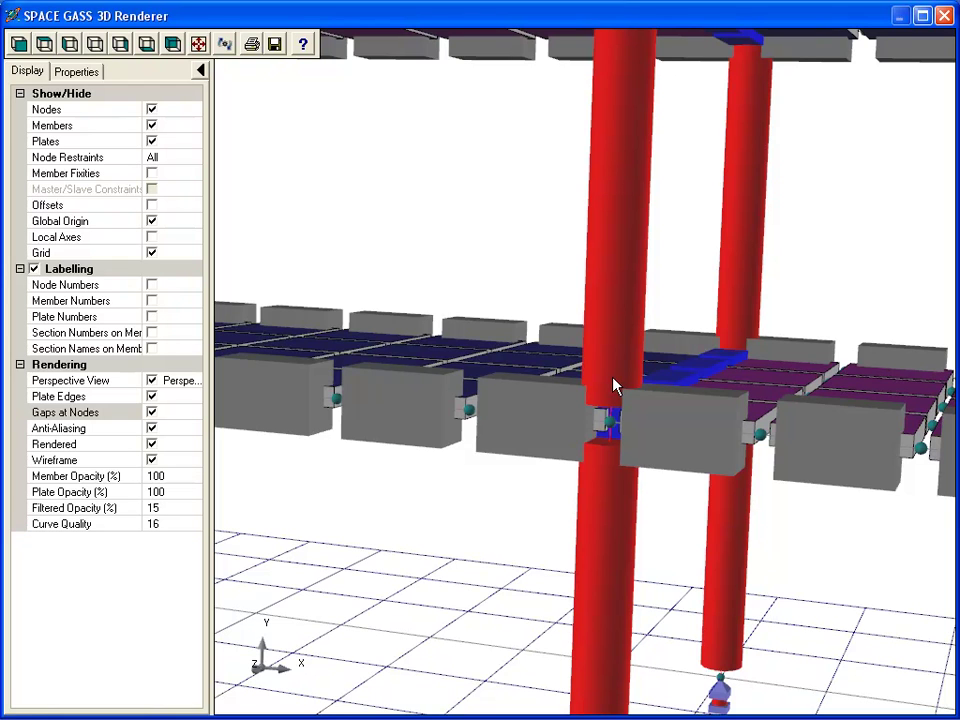
{"action": "left_click", "coordinate": [190, 476]}
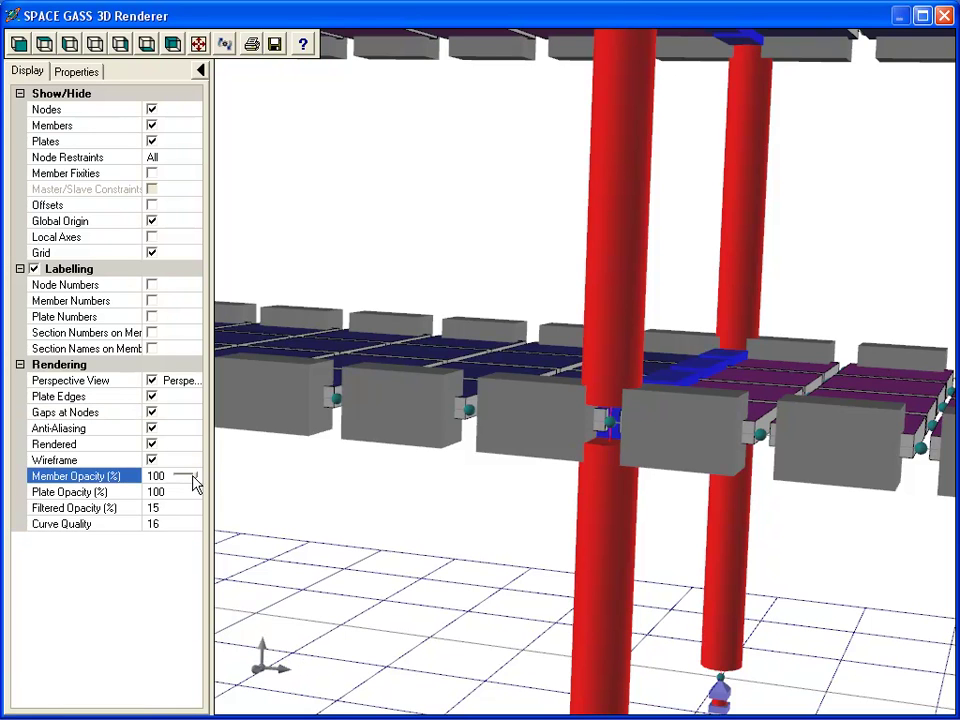
{"action": "left_click_drag", "start_coordinate": [199, 484], "coordinate": [186, 484]}
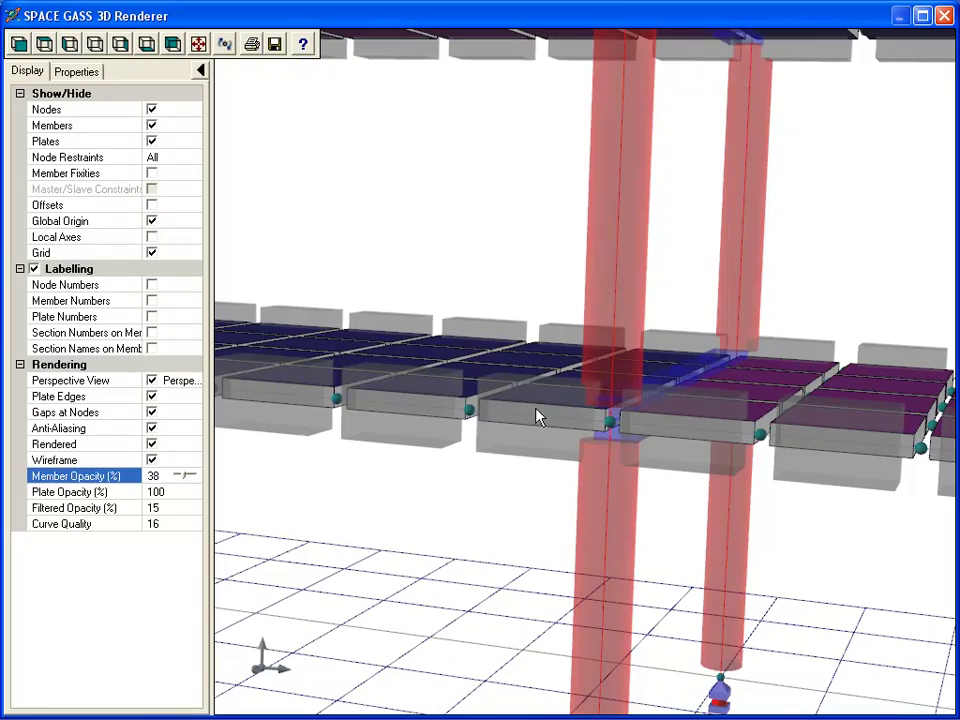
{"action": "mouse_move", "coordinate": [537, 416]}
{"action": "left_mouse_down"}
{"action": "mouse_move", "coordinate": [561, 416]}
{"action": "mouse_move", "coordinate": [658, 365]}
{"action": "mouse_move", "coordinate": [658, 392]}
{"action": "mouse_move", "coordinate": [628, 420]}
{"action": "mouse_move", "coordinate": [594, 426]}
{"action": "mouse_move", "coordinate": [534, 373]}
{"action": "mouse_move", "coordinate": [521, 388]}
{"action": "mouse_move", "coordinate": [538, 405]}
{"action": "left_mouse_up"}
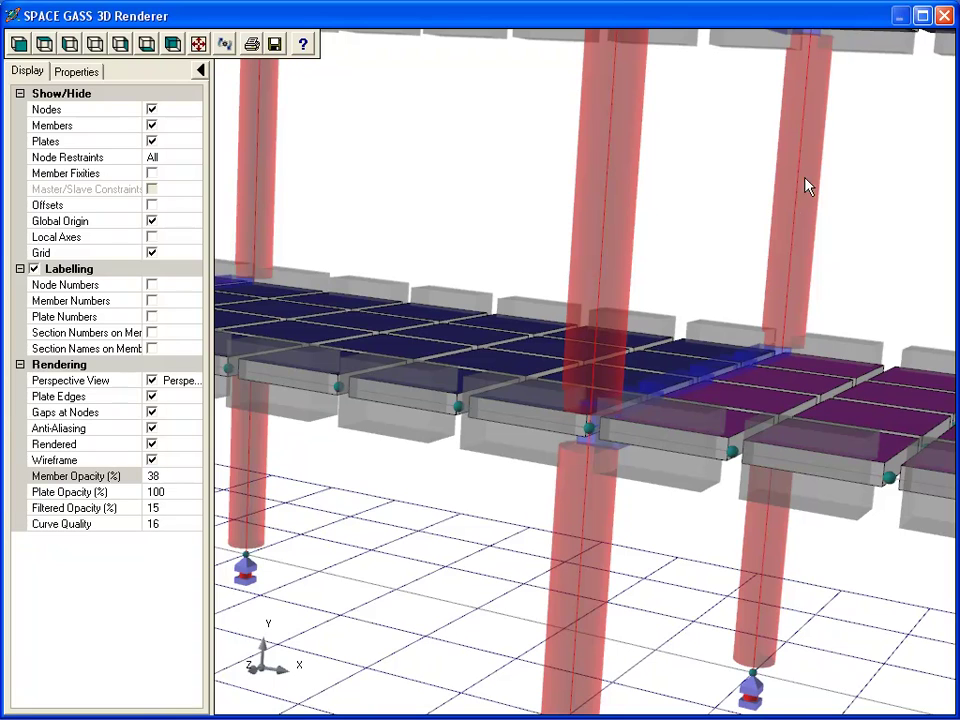
{"action": "left_click", "coordinate": [944, 16]}
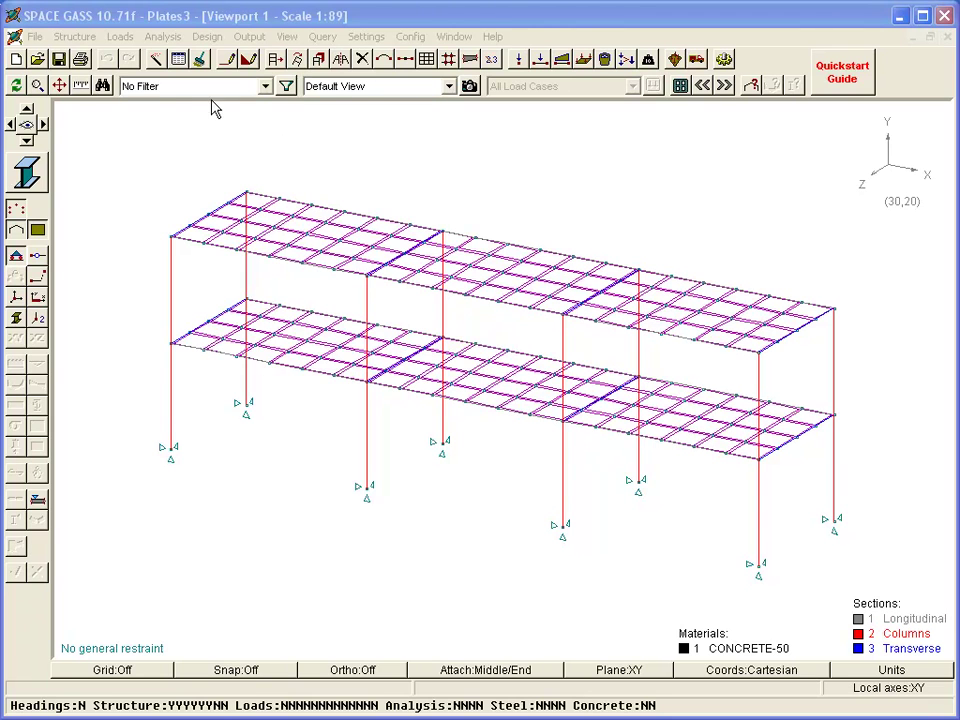
- Find all members with section 1 (Longitudinal) and set their global Dy offsets to -0.25 at both ends A and B
{"action": "left_click", "coordinate": [102, 85]}
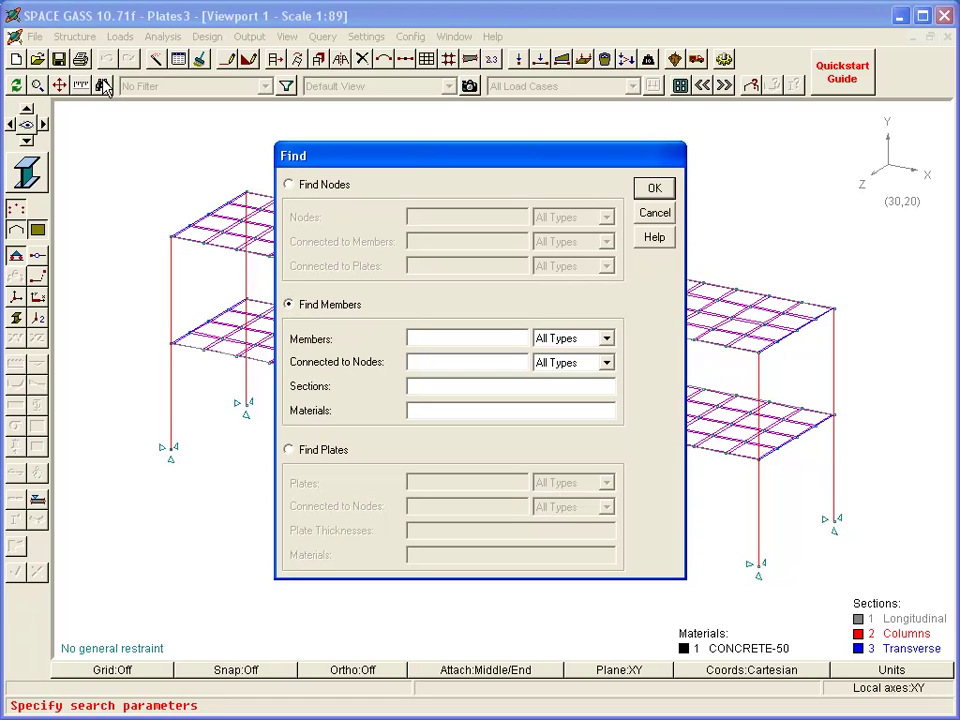
{"action": "left_click", "coordinate": [431, 386]}
{"action": "type", "text": "1"}
{"action": "left_click", "coordinate": [651, 189]}
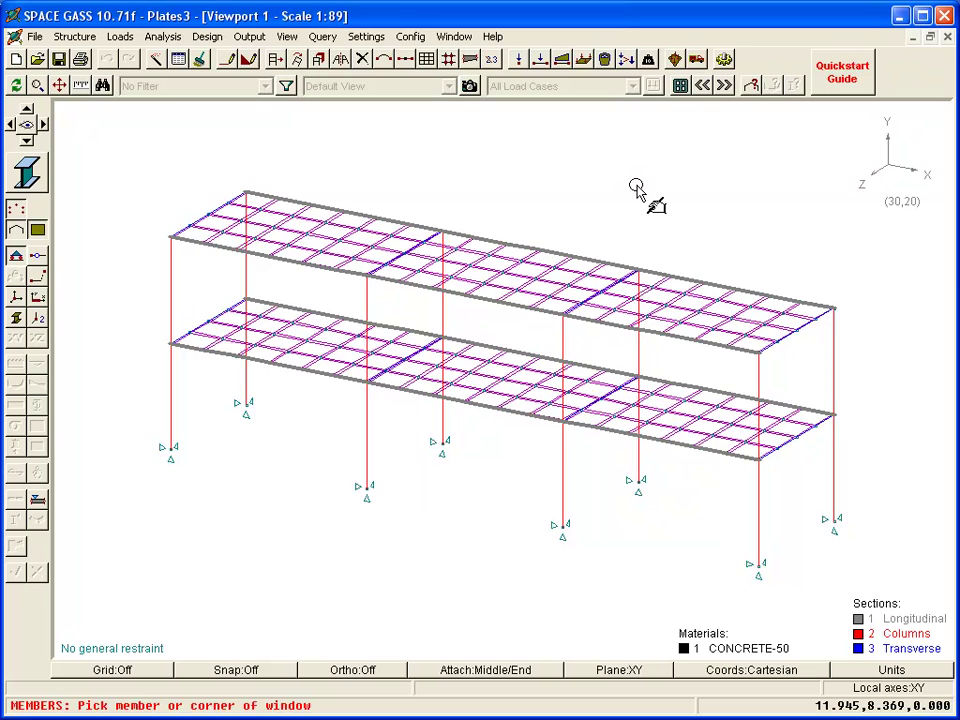
{"action": "right_click", "coordinate": [637, 190]}
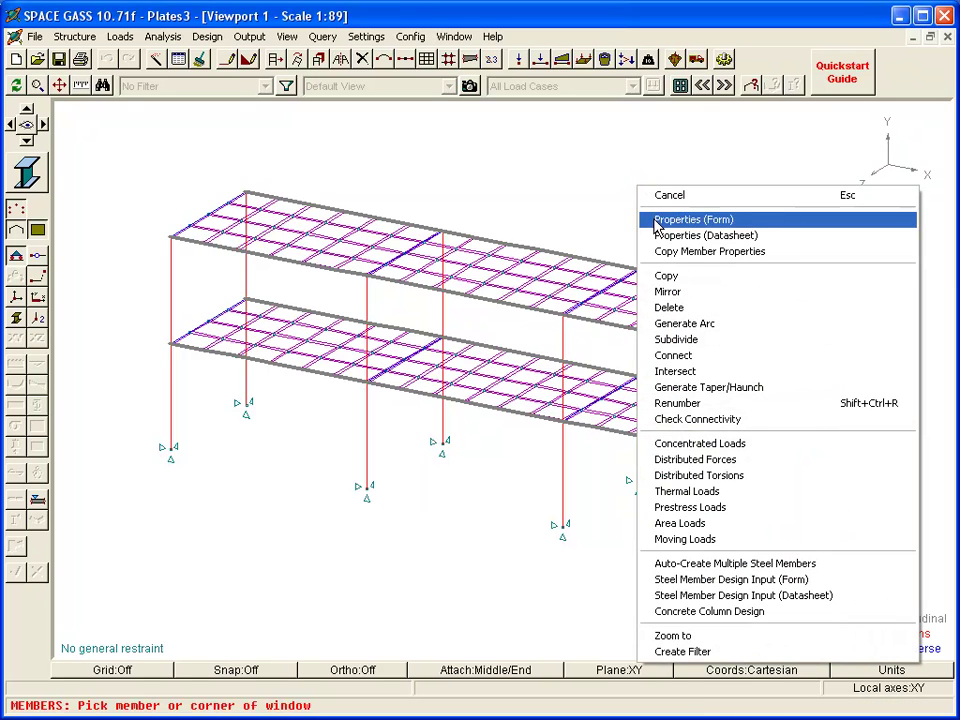
{"action": "left_click", "coordinate": [655, 219]}
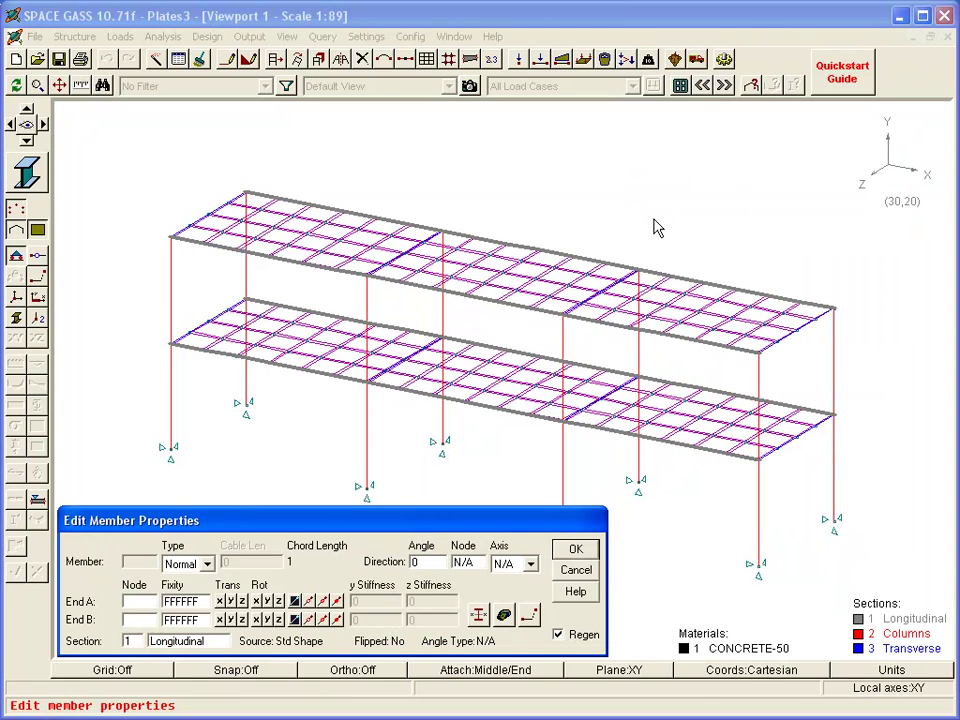
{"action": "left_click", "coordinate": [528, 615]}
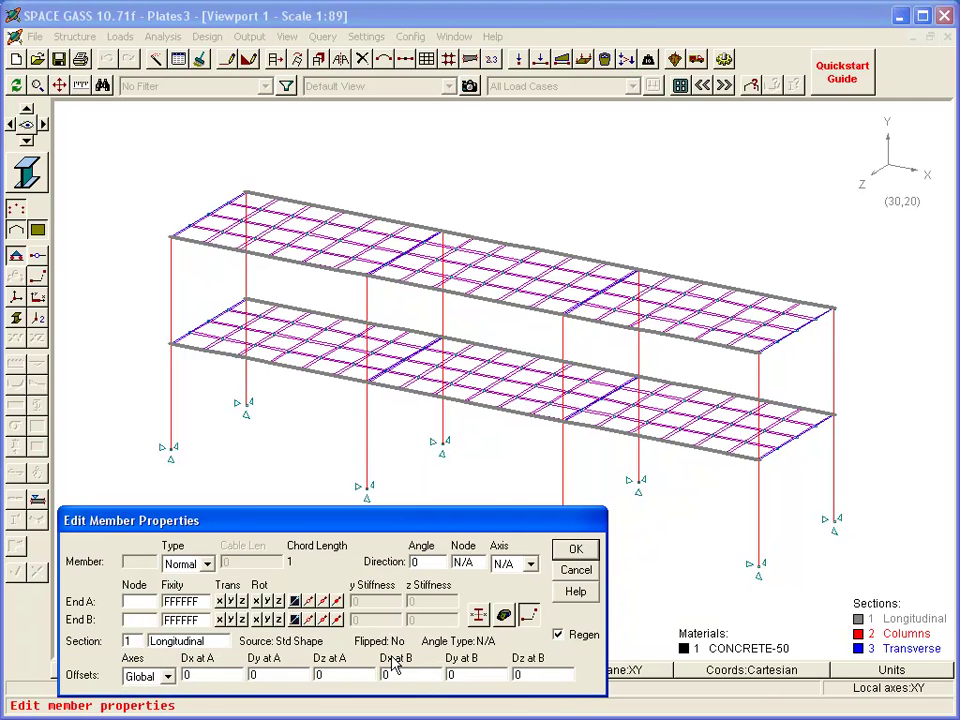
{"action": "left_click", "coordinate": [270, 674]}
{"action": "type", "text": "-.25"}
{"action": "key", "text": "Tab"}
{"action": "key", "text": "Tab"}
{"action": "key", "text": "Tab"}
{"action": "type", "text": "-.25"}
{"action": "left_click", "coordinate": [575, 552]}
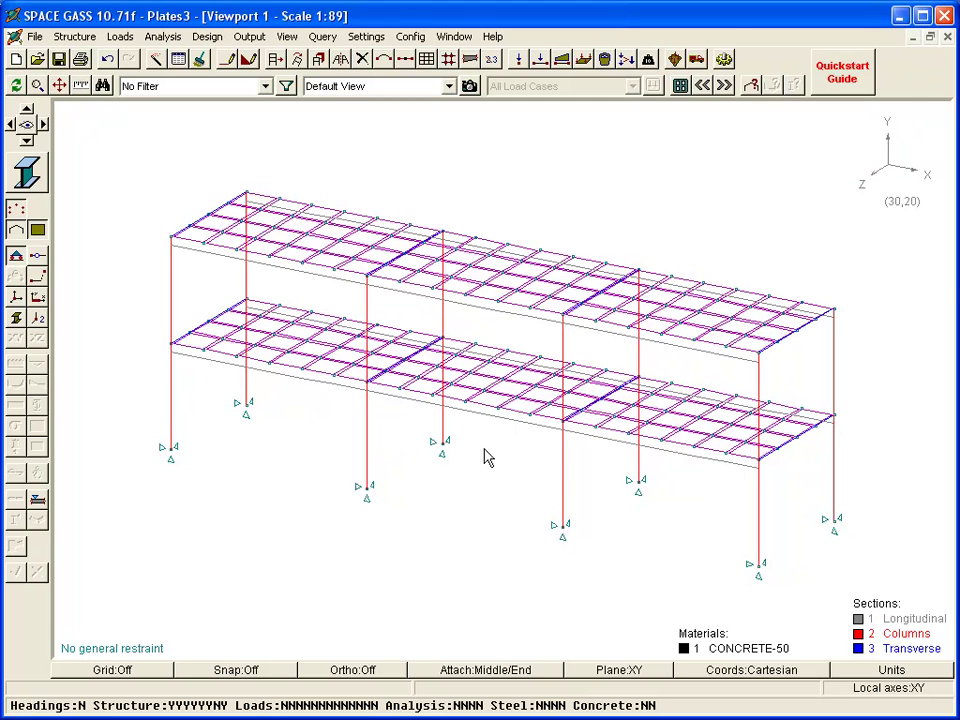
- Find all members with section 3 (Transverse) and set their global Dy offsets to -0.15 at both ends A and B
{"action": "left_click", "coordinate": [101, 86]}
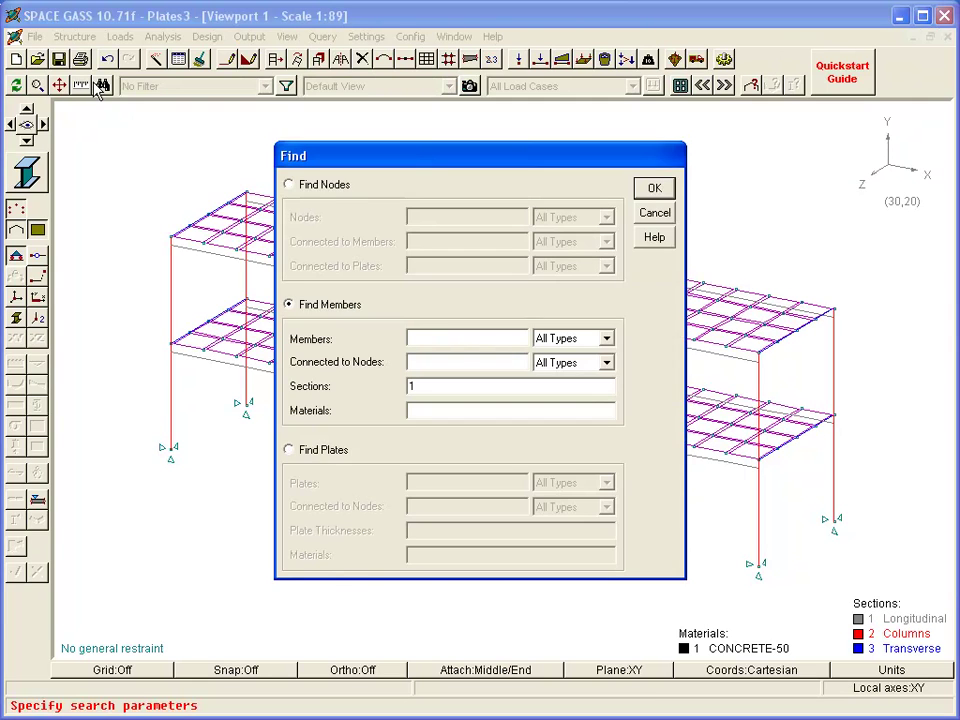
{"action": "double_click", "coordinate": [433, 386]}
{"action": "type", "text": "3"}
{"action": "left_click", "coordinate": [648, 191]}
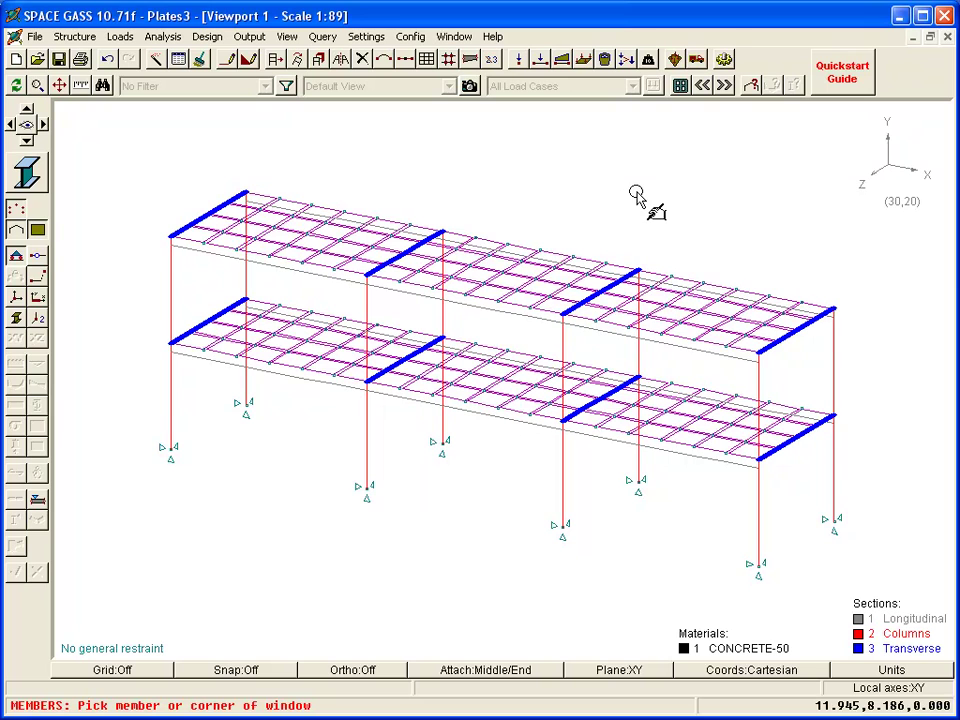
{"action": "right_click", "coordinate": [637, 195]}
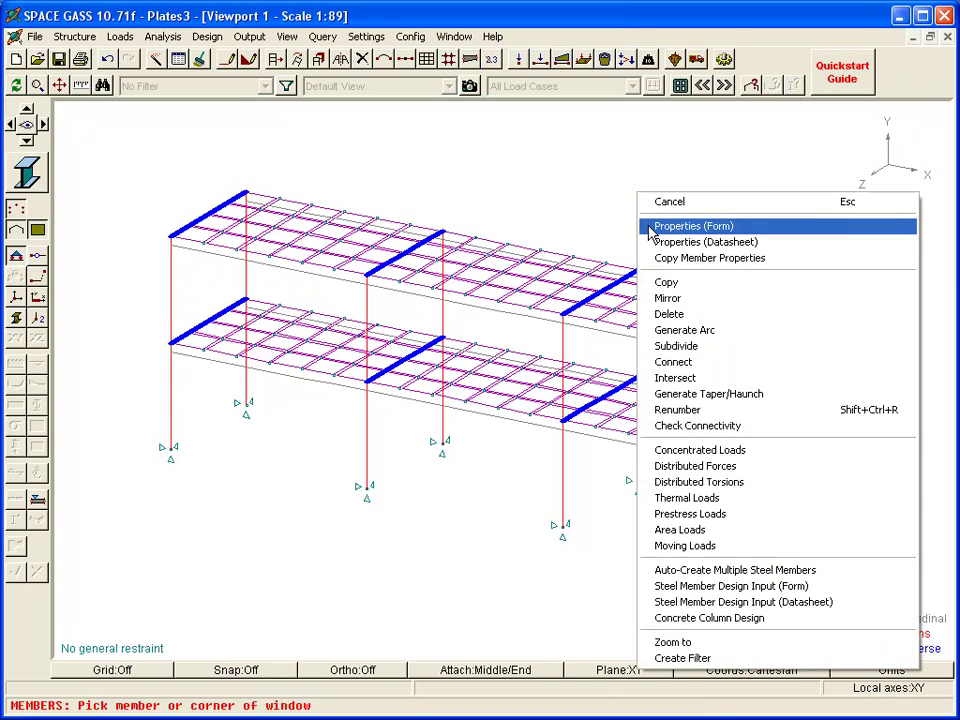
{"action": "left_click", "coordinate": [648, 223]}
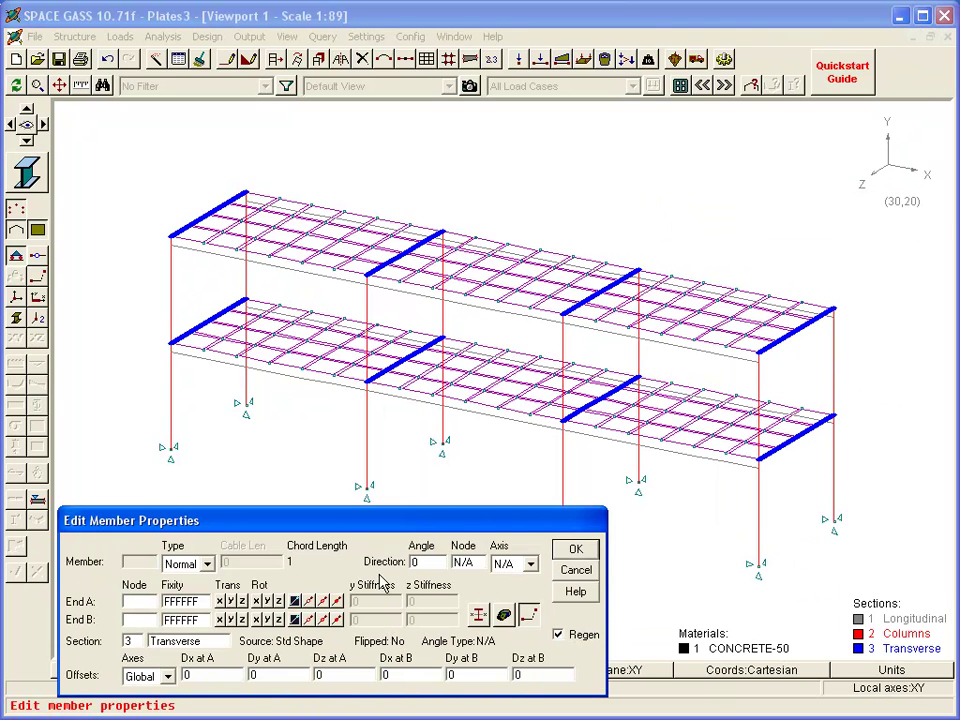
{"action": "left_click", "coordinate": [273, 675]}
{"action": "type", "text": "-.15"}
{"action": "key", "text": "Tab"}
{"action": "key", "text": "Tab"}
{"action": "key", "text": "Tab"}
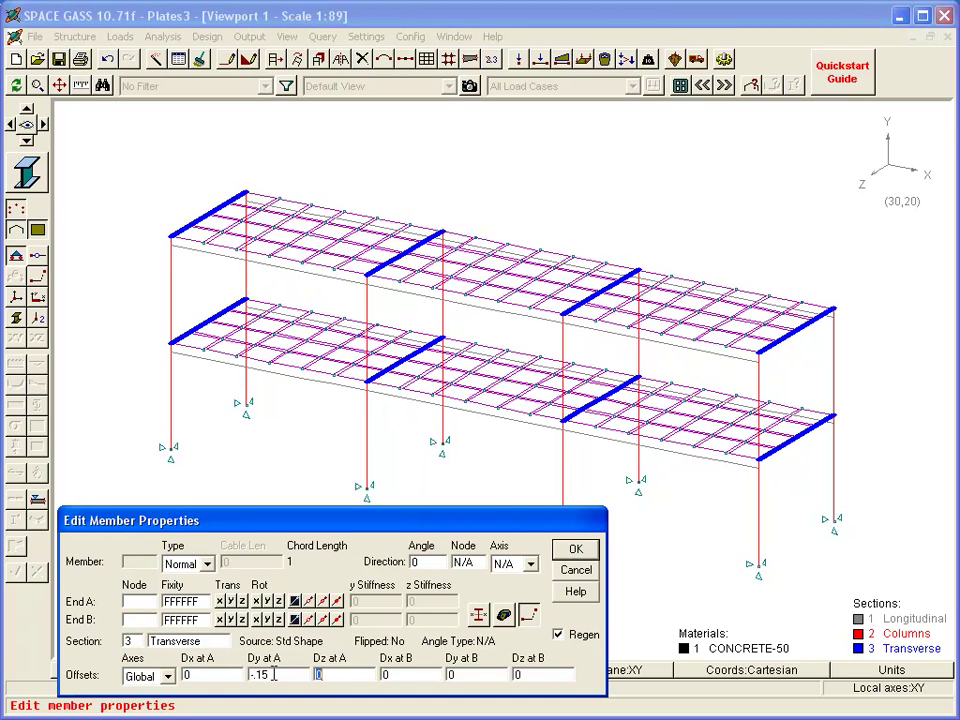
{"action": "type", "text": "-.15"}
{"action": "left_click", "coordinate": [563, 550]}
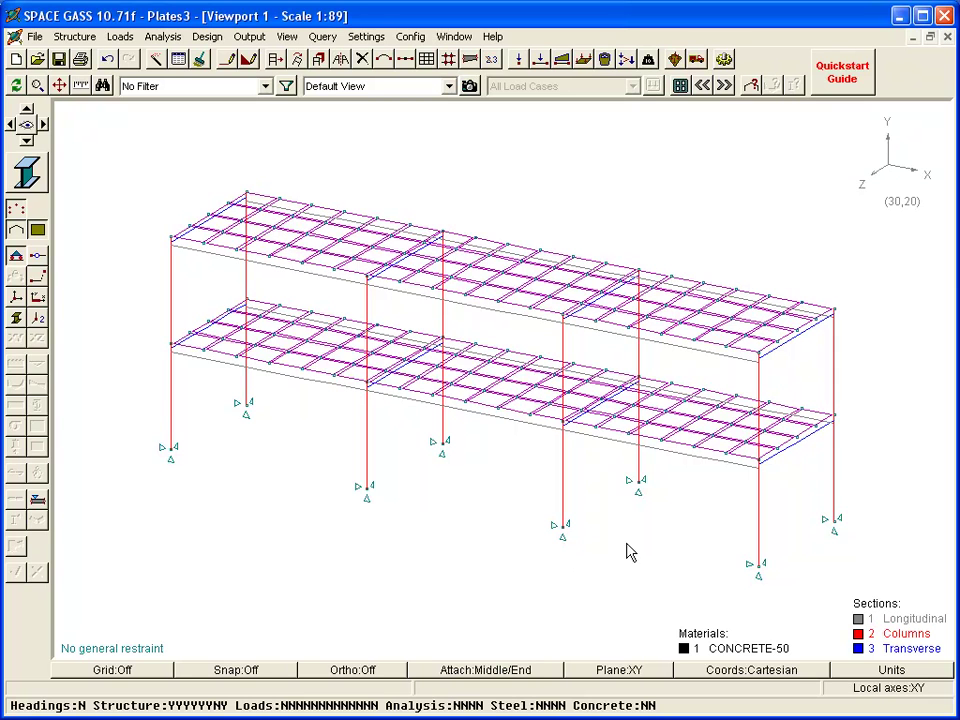
- Select all plates on both floors with a window and set their plate offset to 0.075
{"action": "left_click", "coordinate": [868, 500]}
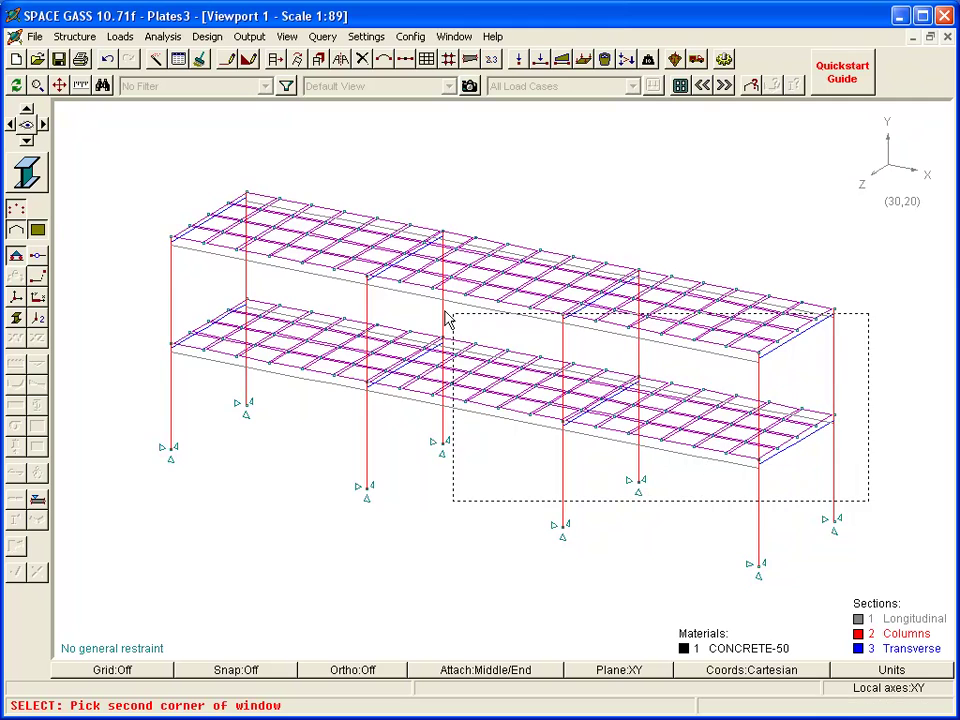
{"action": "left_click", "coordinate": [133, 160]}
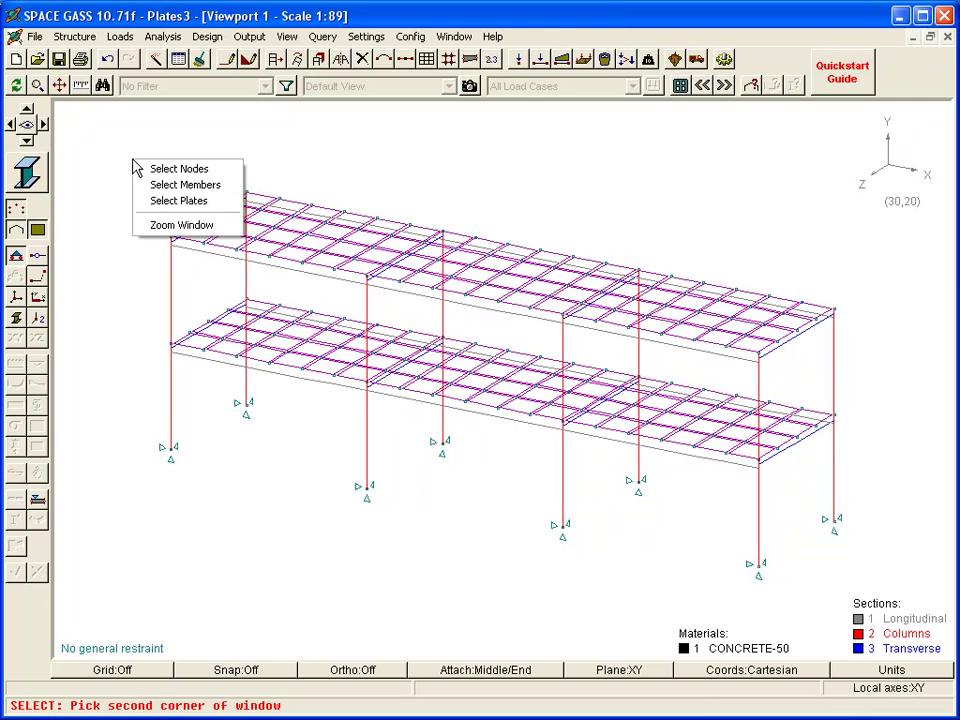
{"action": "left_click", "coordinate": [161, 203]}
{"action": "right_click", "coordinate": [158, 210]}
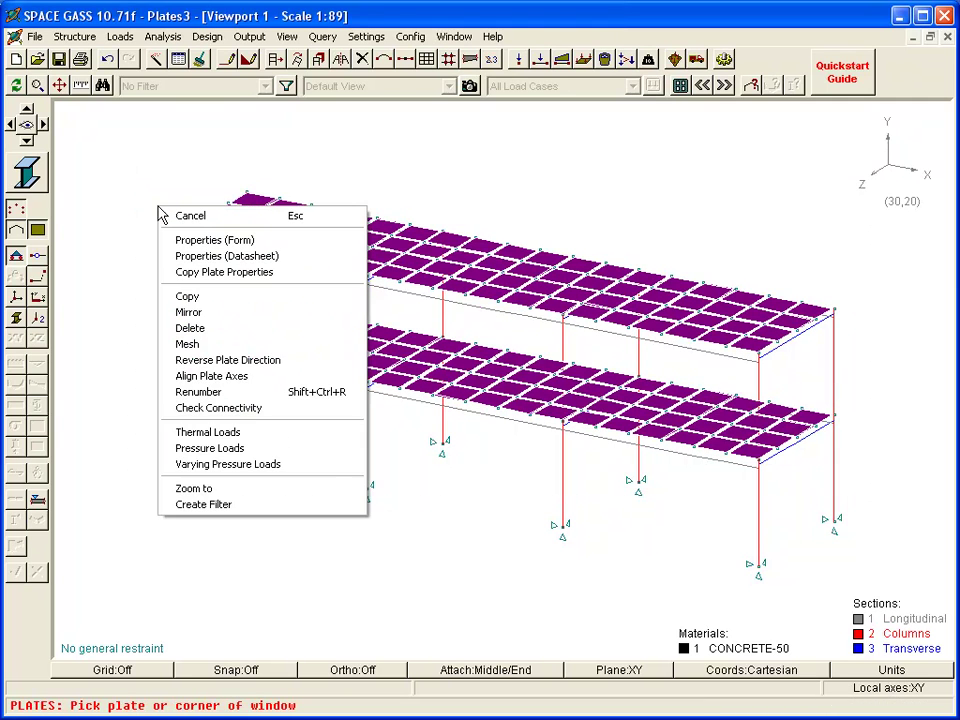
{"action": "left_click", "coordinate": [178, 240]}
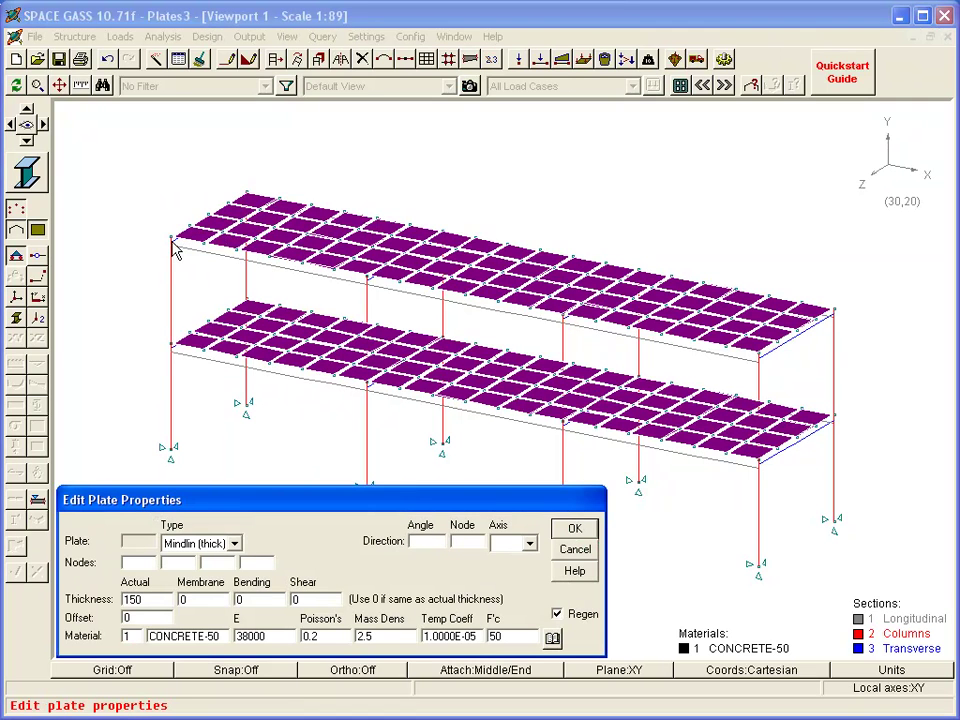
{"action": "double_click", "coordinate": [144, 617]}
{"action": "type", "text": "0.075"}
{"action": "left_click", "coordinate": [572, 528]}
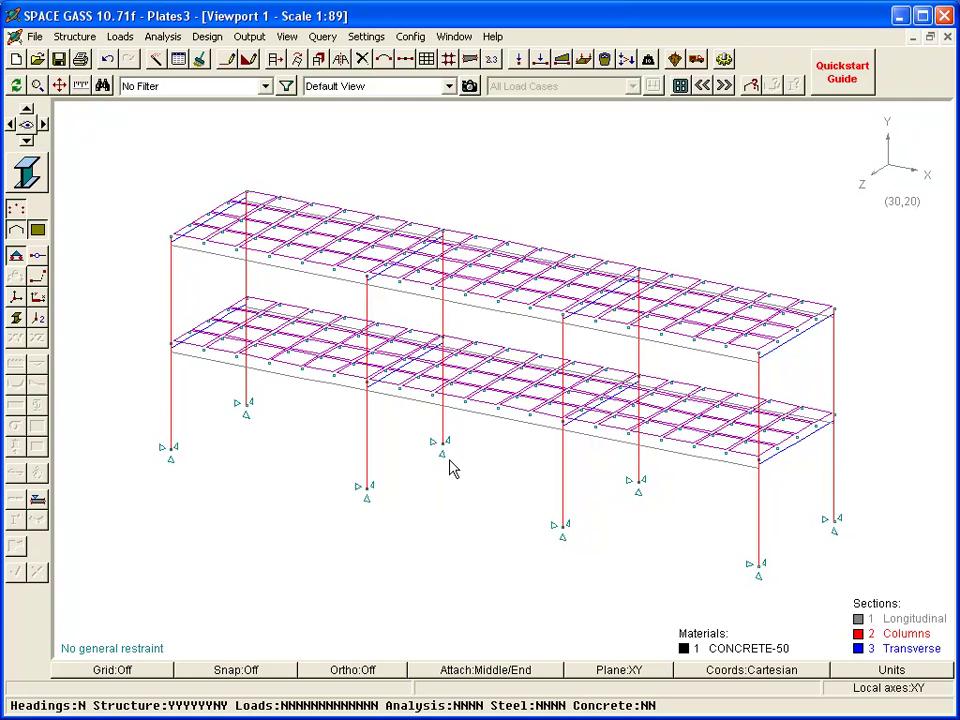
- Show the structure in the 3D renderer and examine the offset beams and plates closely at a lower-floor column joint
{"action": "left_click", "coordinate": [24, 172]}
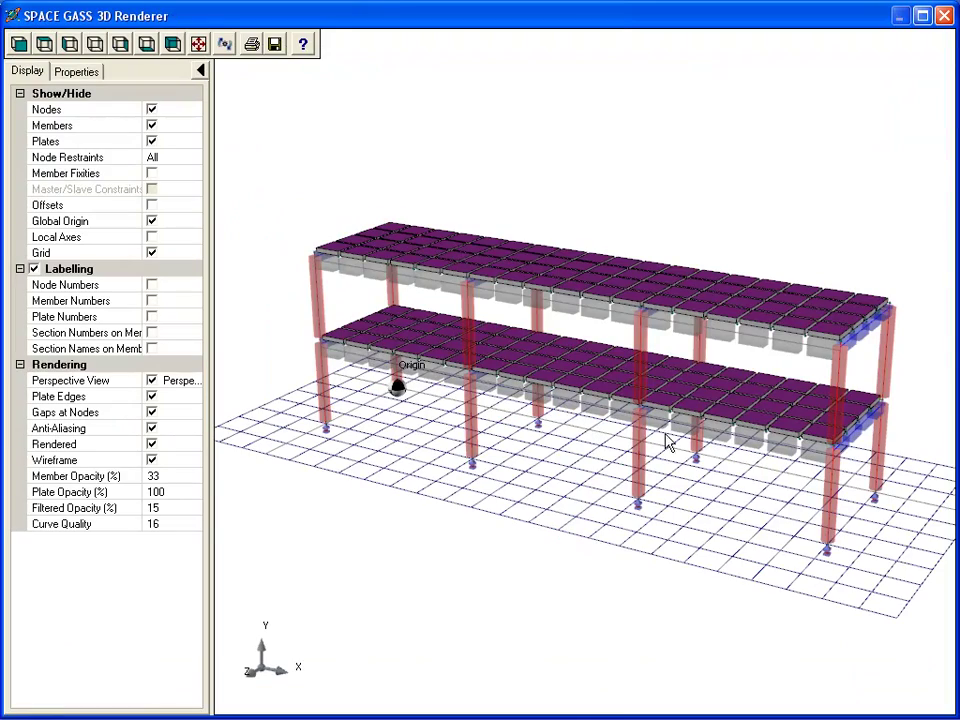
{"action": "scroll", "coordinate": [668, 436], "scroll_direction": "up", "scroll_amount": 3}
{"action": "scroll", "coordinate": [666, 435], "scroll_direction": "up", "scroll_amount": 5}
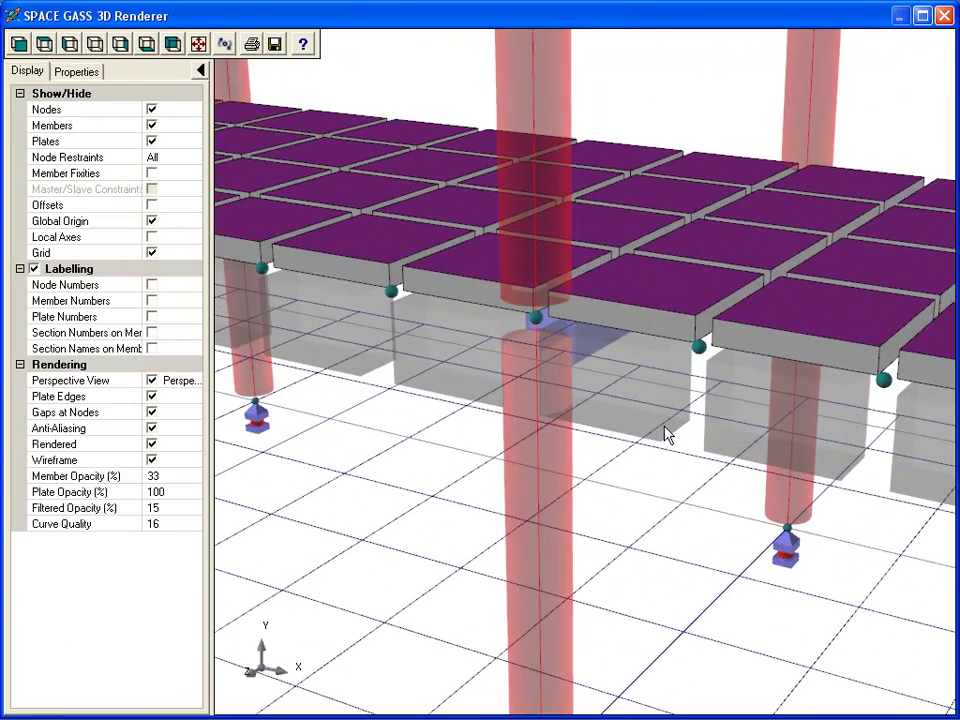
{"action": "mouse_move", "coordinate": [590, 370]}
{"action": "left_mouse_down"}
{"action": "mouse_move", "coordinate": [583, 354]}
{"action": "mouse_move", "coordinate": [648, 284]}
{"action": "mouse_move", "coordinate": [747, 321]}
{"action": "mouse_move", "coordinate": [681, 336]}
{"action": "mouse_move", "coordinate": [579, 321]}
{"action": "mouse_move", "coordinate": [585, 358]}
{"action": "left_mouse_up"}
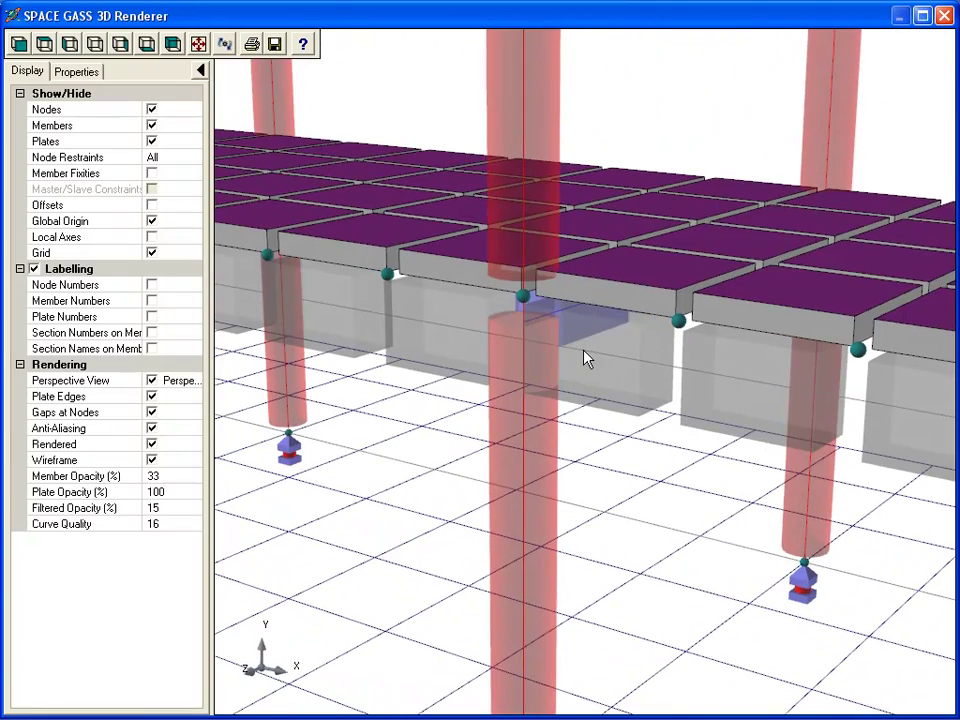